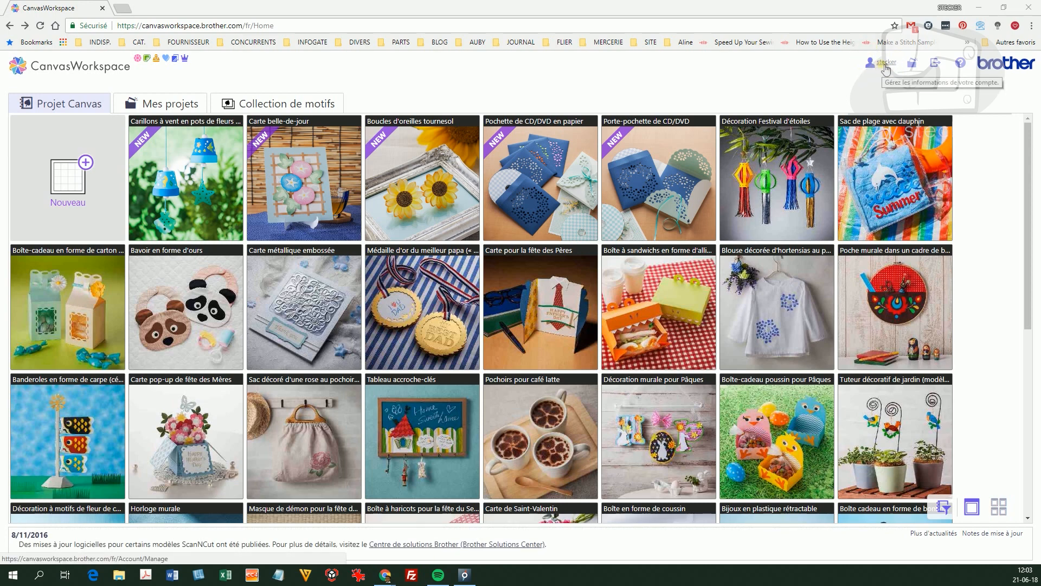
# - Review the account page's ScanNCut, pattern collection and premium function activations, and return to the project gallery
pyautogui.click(885, 67)
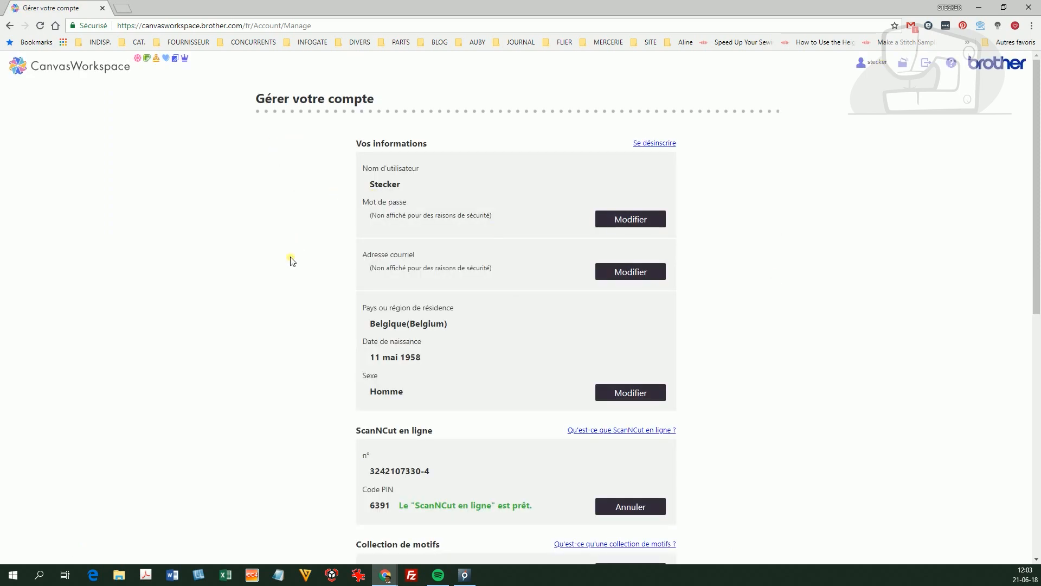
pyautogui.scroll(-6, 292, 286)
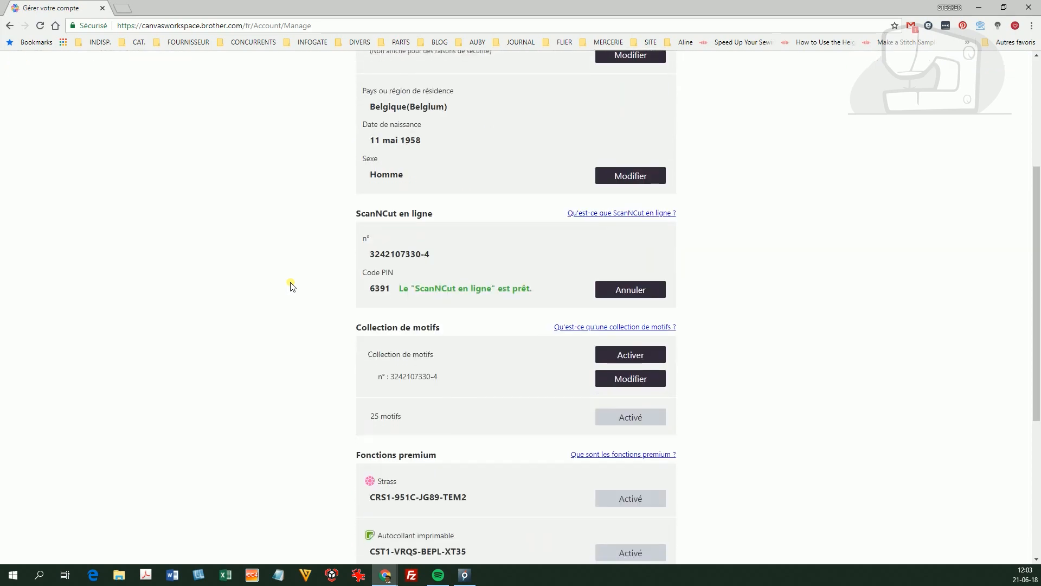
pyautogui.scroll(-1, 291, 286)
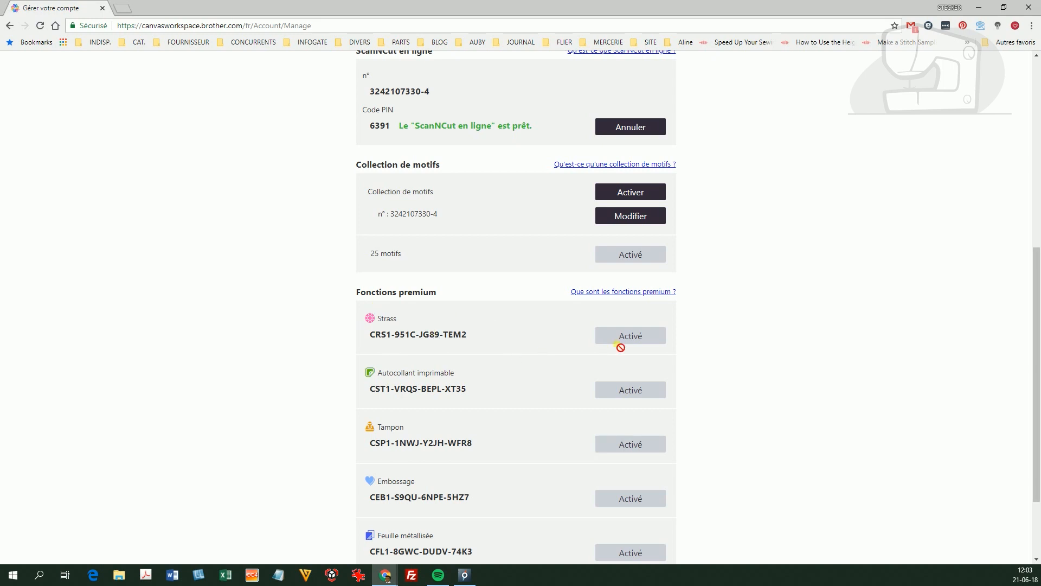
pyautogui.scroll(7, 369, 117)
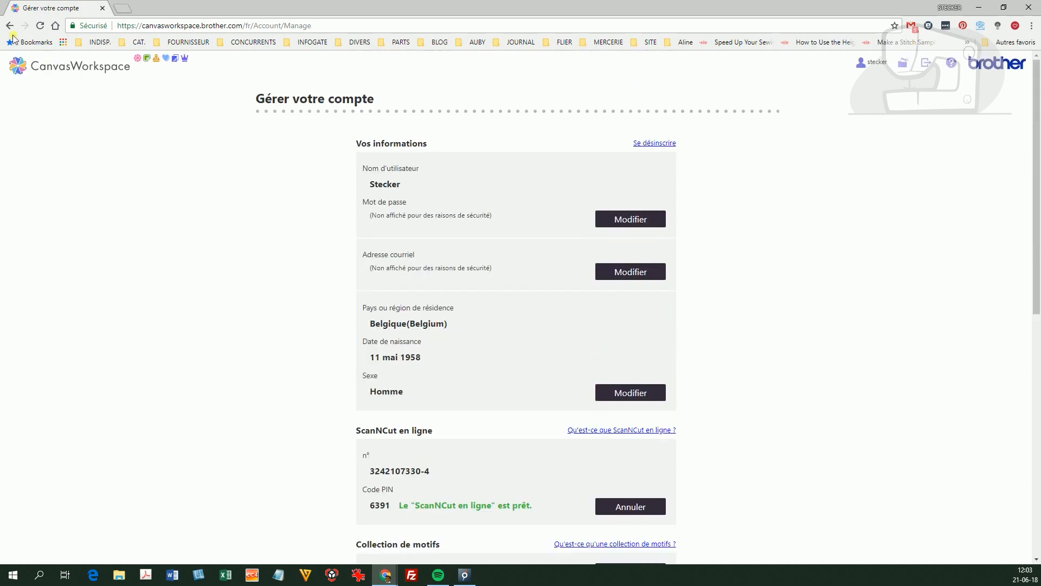
pyautogui.click(8, 27)
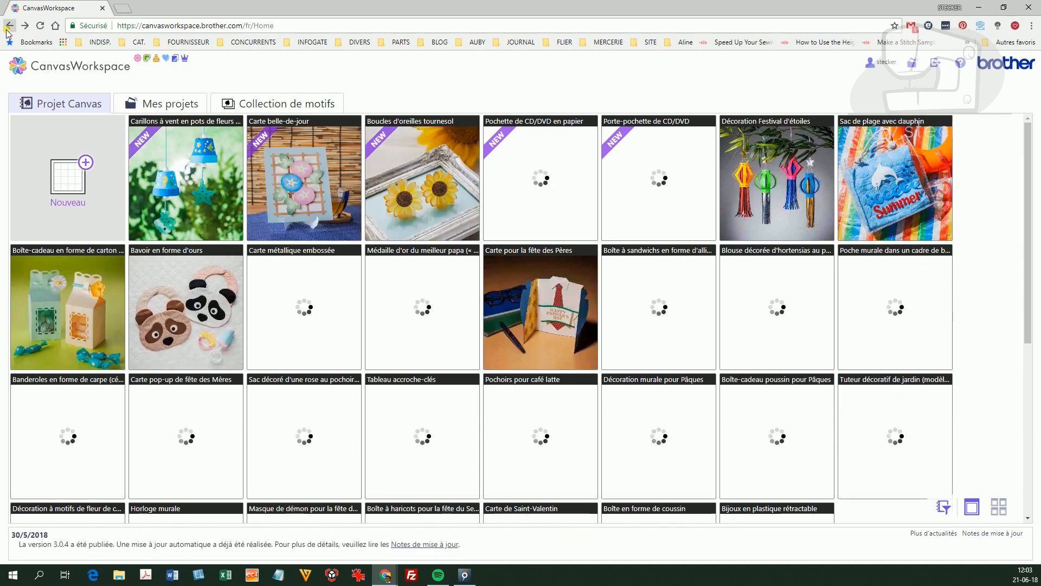
# - Create a new blank canvas project and look over the Strass patterns and the premium rhinestone and printable sticker tools
pyautogui.click(81, 179)
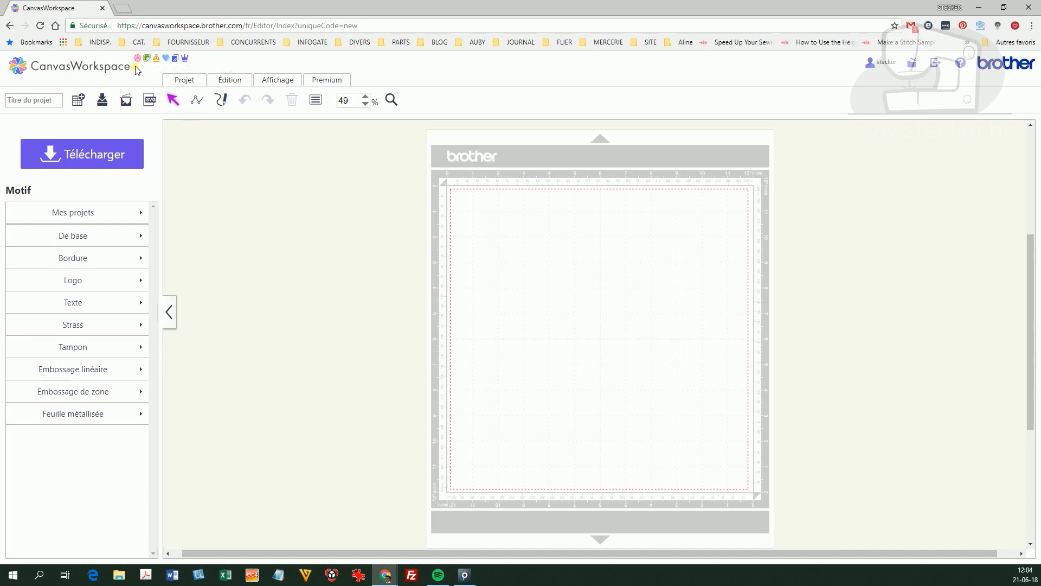
pyautogui.click(141, 326)
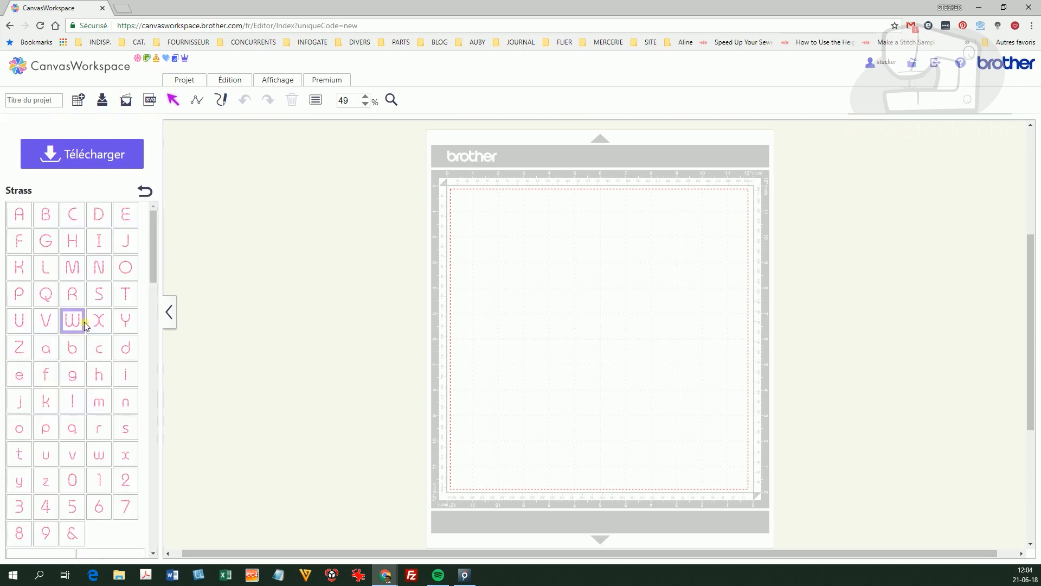
pyautogui.moveTo(156, 238); pyautogui.dragTo(184, 223)
pyautogui.click(144, 191)
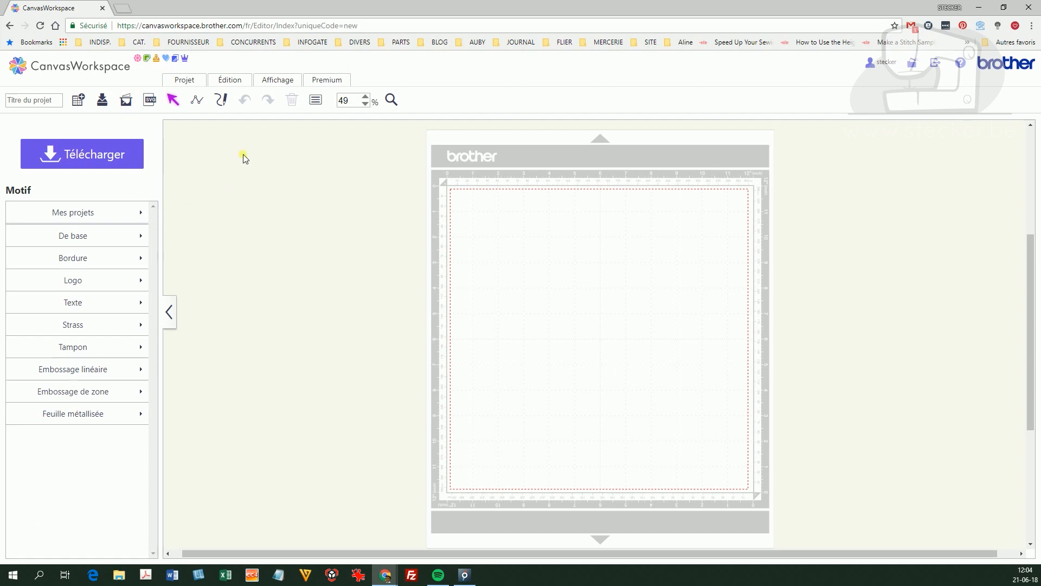
pyautogui.click(329, 81)
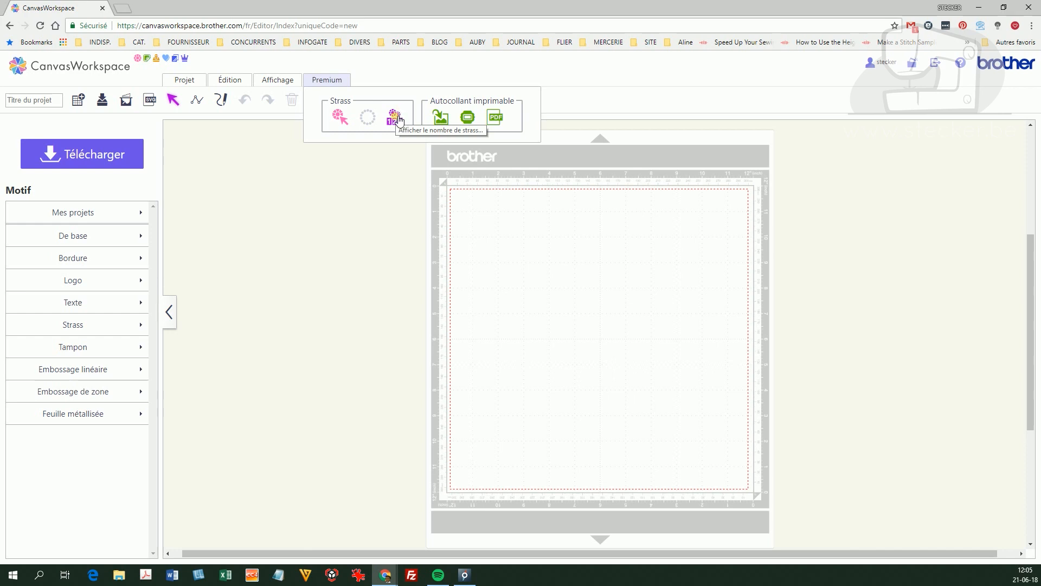
pyautogui.click(470, 225)
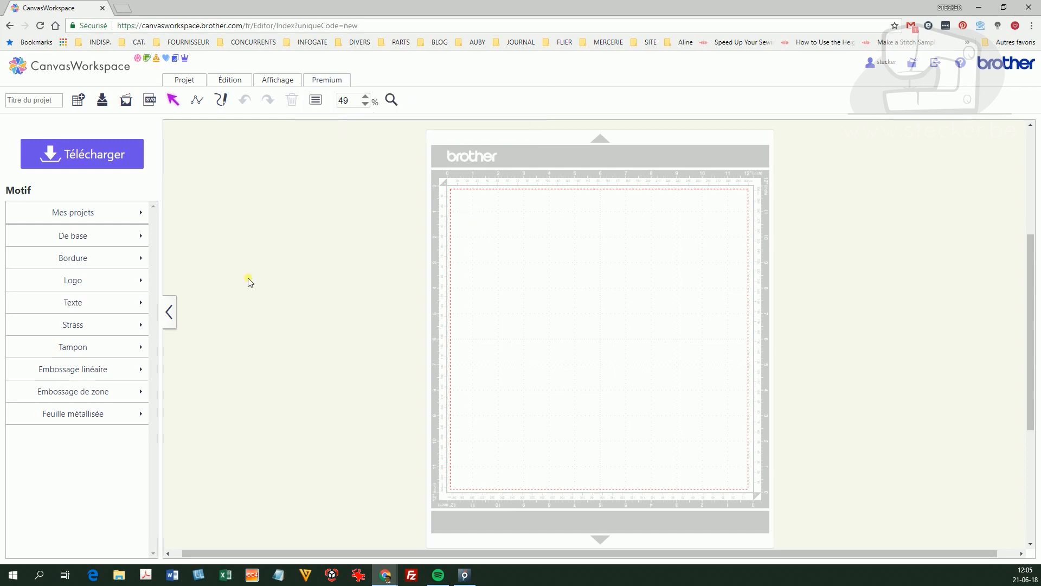
# - Add the five-petal outline flower from the Strass patterns to the mat's upper-left area and rotate it slightly clockwise
pyautogui.click(96, 327)
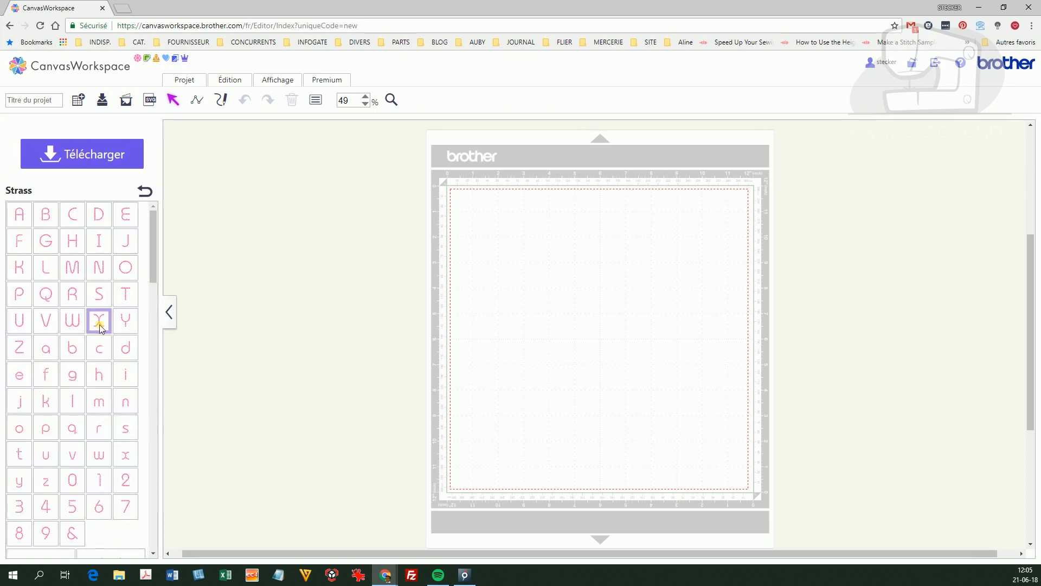
pyautogui.moveTo(147, 272); pyautogui.dragTo(153, 377)
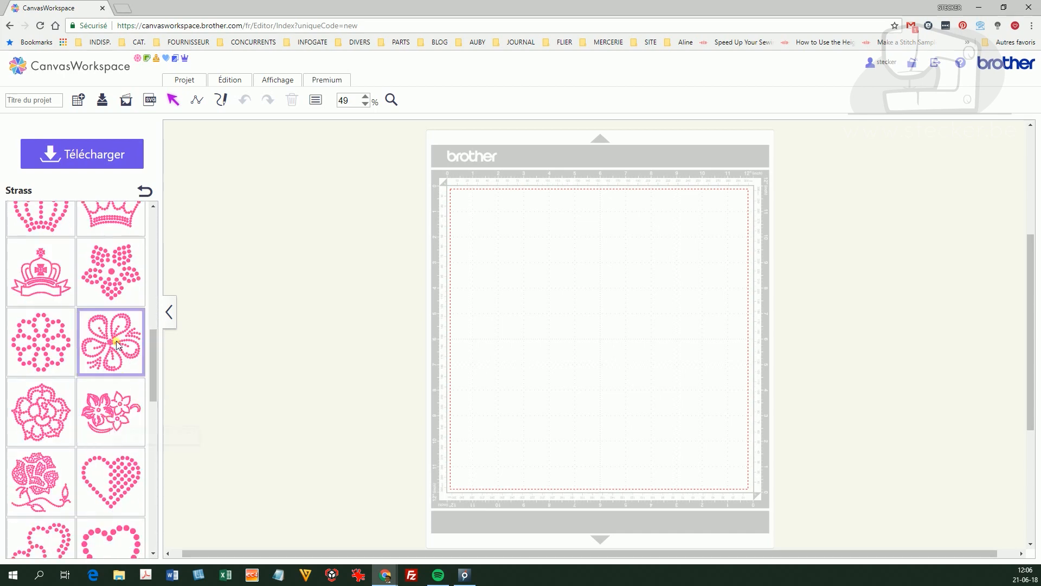
pyautogui.moveTo(114, 347); pyautogui.dragTo(499, 235)
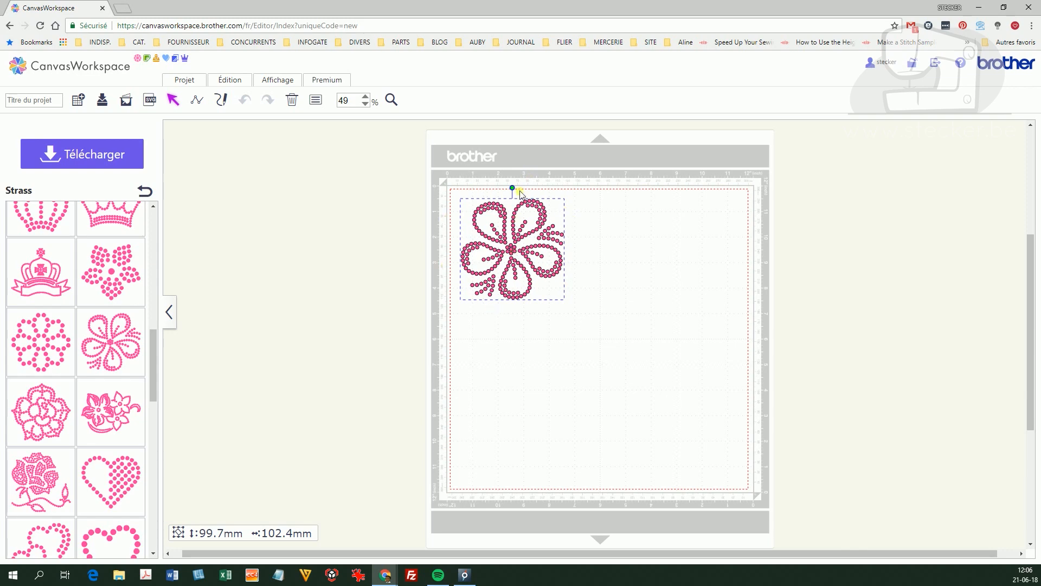
pyautogui.moveTo(518, 192); pyautogui.dragTo(479, 195)
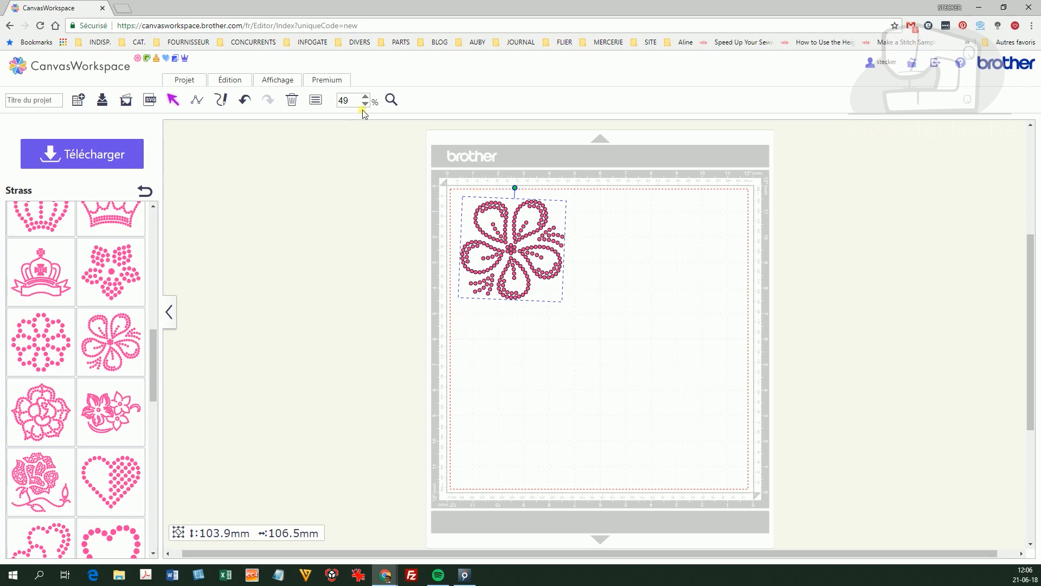
# - Check the number of rhinestones per size used in the project
pyautogui.click(320, 82)
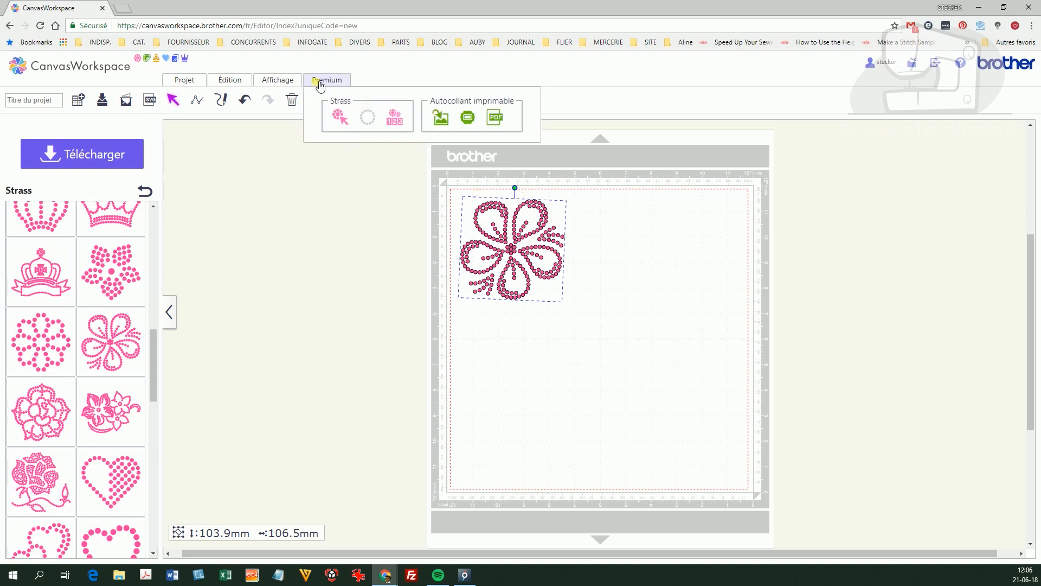
pyautogui.click(405, 122)
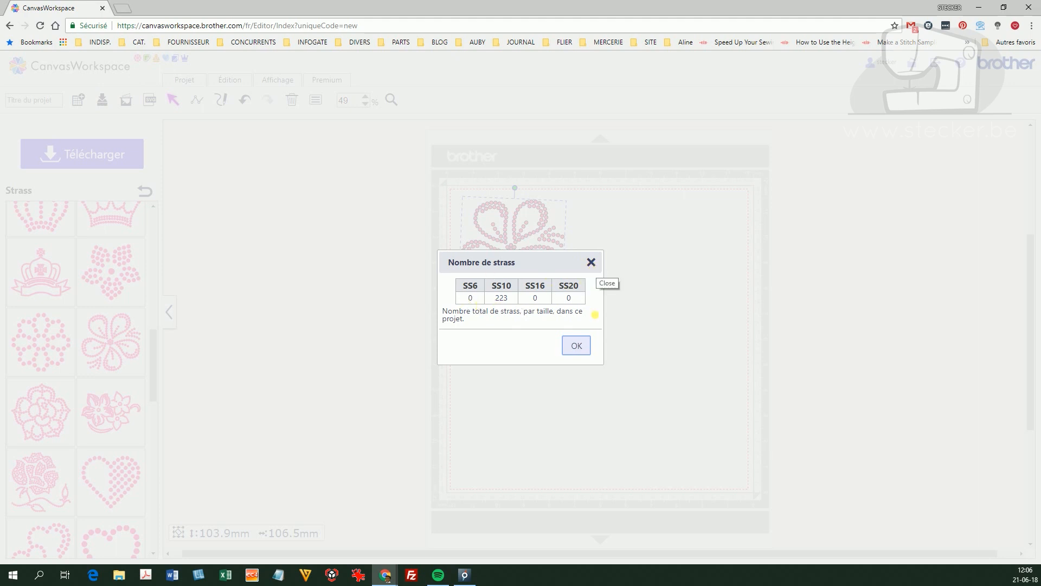
pyautogui.click(581, 346)
# - Ungroup the rhinestone flower into individual stones
pyautogui.click(544, 267)
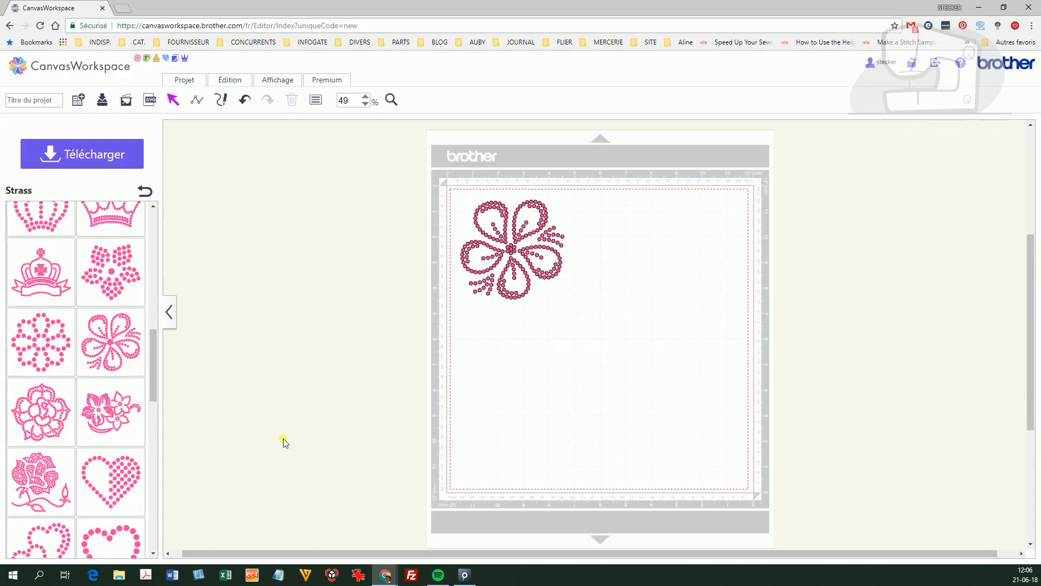
pyautogui.moveTo(566, 333); pyautogui.dragTo(487, 218)
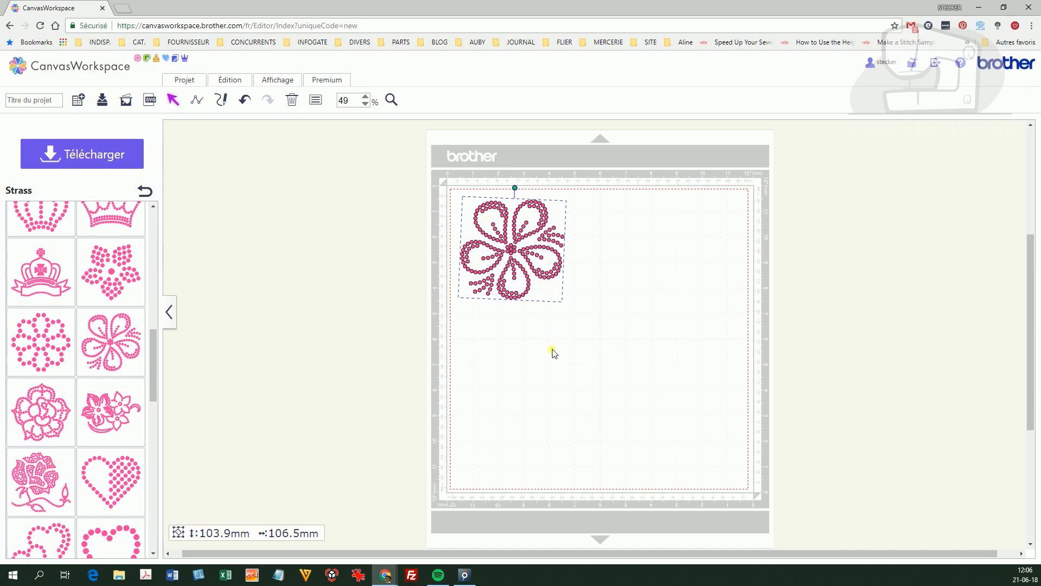
pyautogui.rightClick(499, 255)
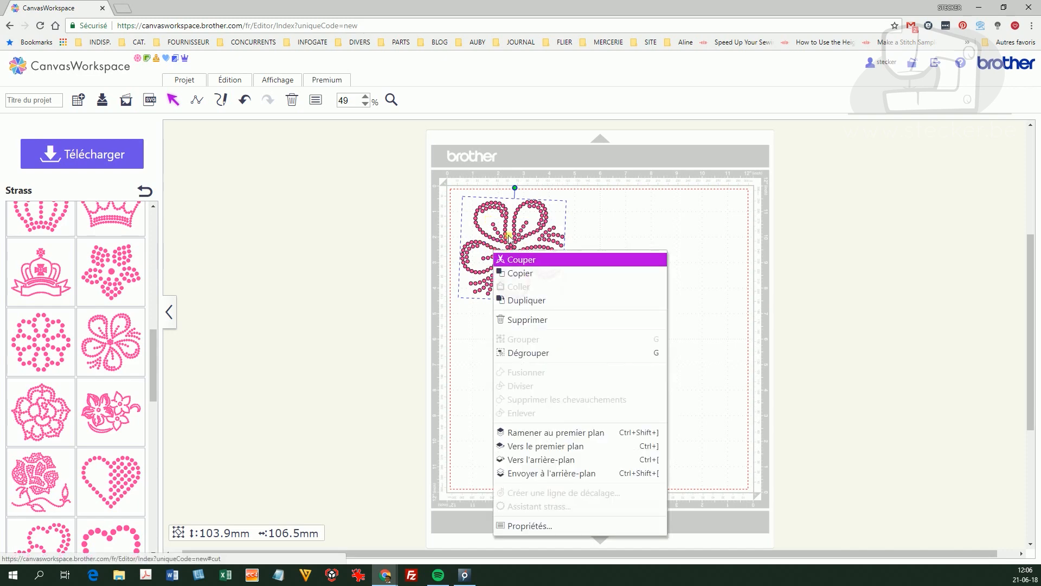
pyautogui.click(526, 352)
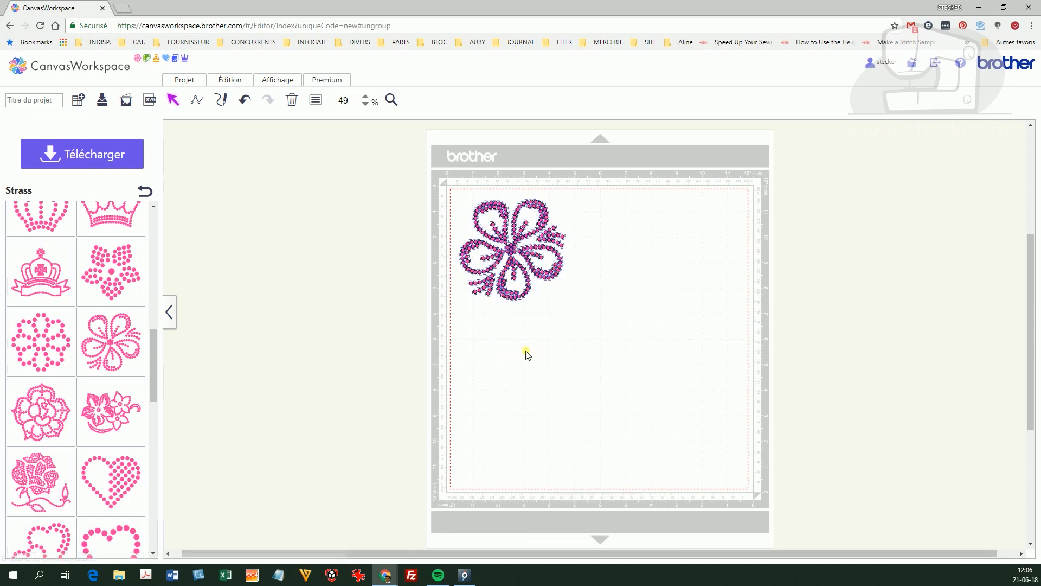
pyautogui.click(599, 272)
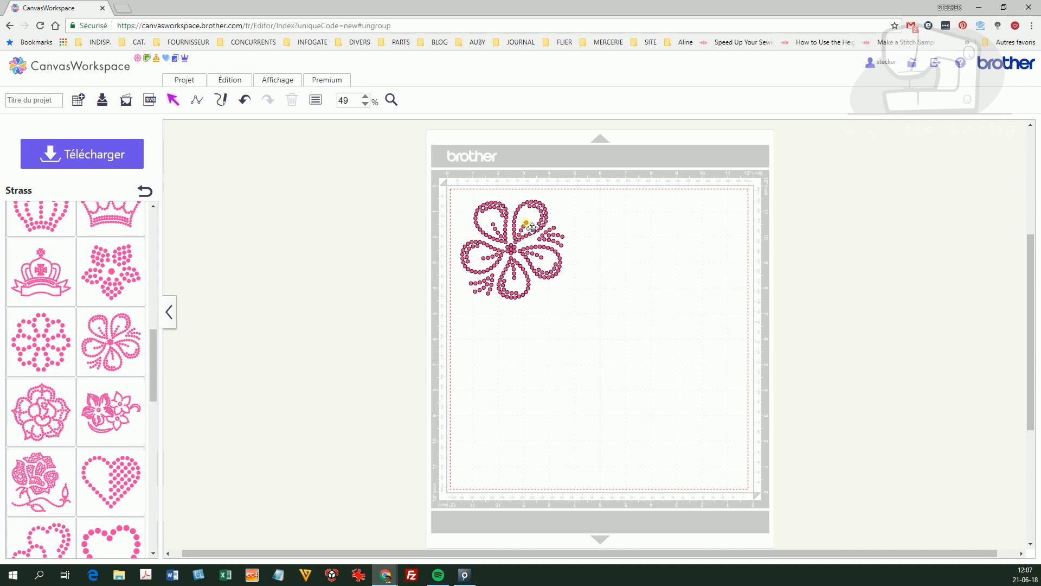
# - Delete the inner line of rhinestones in the flower's upper-right petal and the outermost inner stone in its upper-left petal
pyautogui.moveTo(531, 228); pyautogui.dragTo(607, 284)
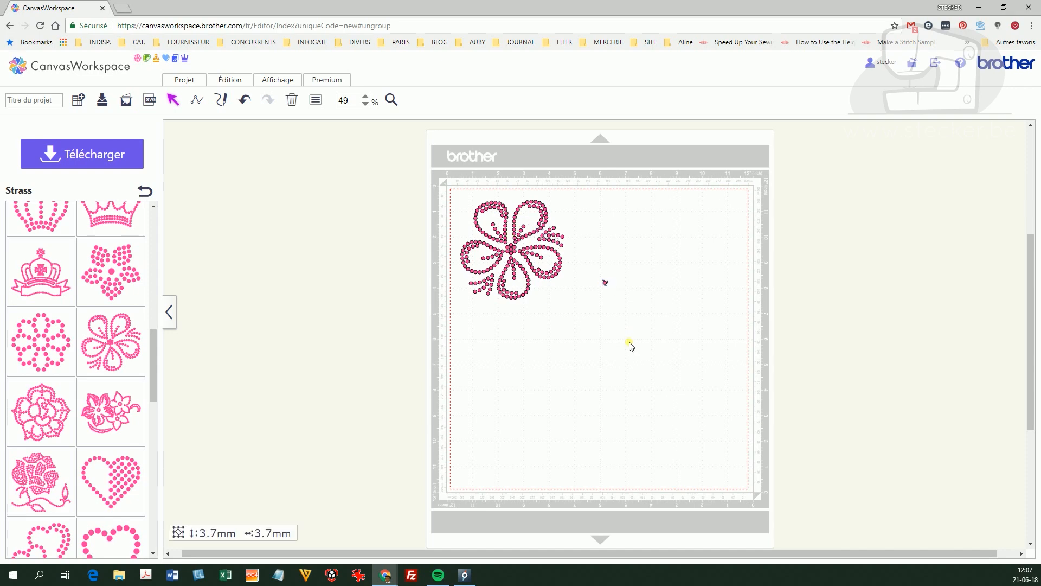
pyautogui.press('Delete')
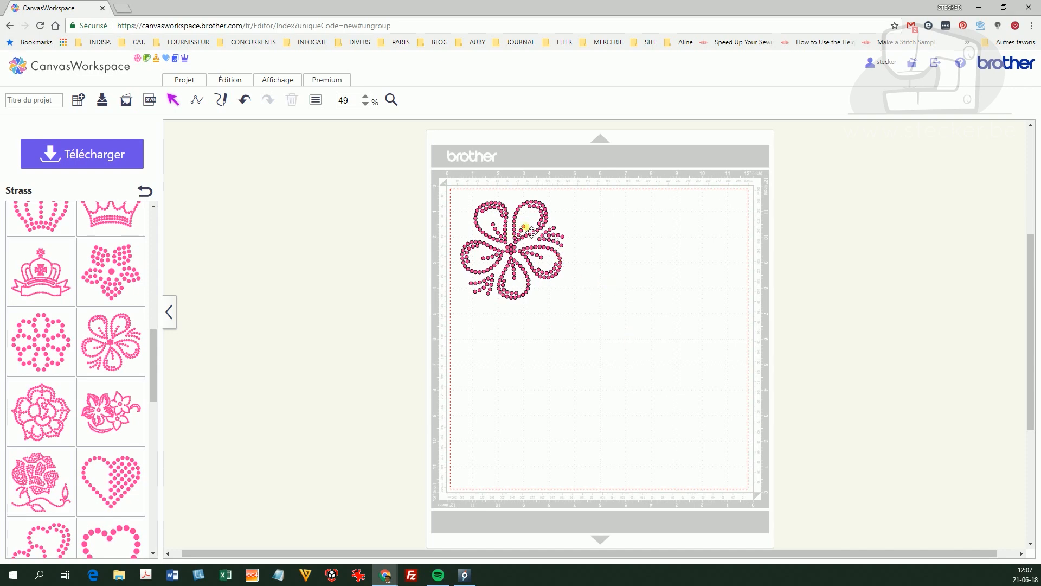
pyautogui.click(525, 228)
pyautogui.click(548, 256)
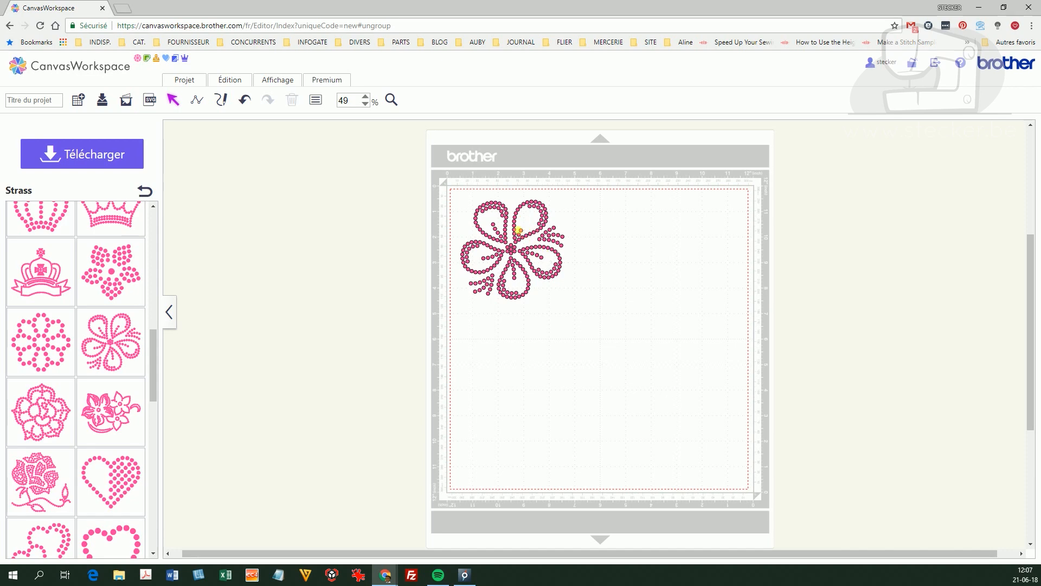
pyautogui.click(522, 233)
pyautogui.click(519, 235)
pyautogui.click(520, 236)
pyautogui.click(495, 229)
pyautogui.click(507, 242)
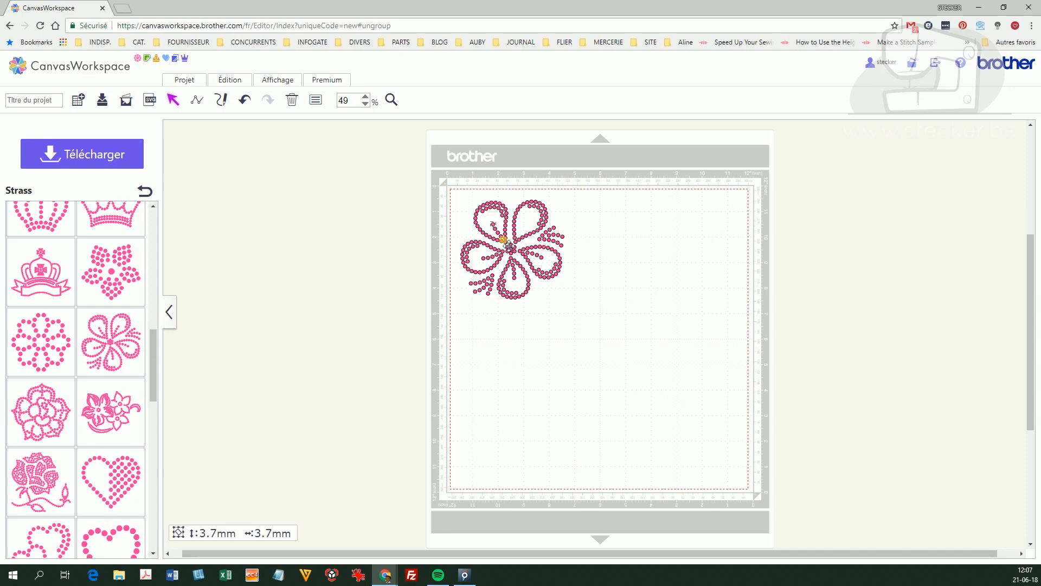
pyautogui.click(508, 245)
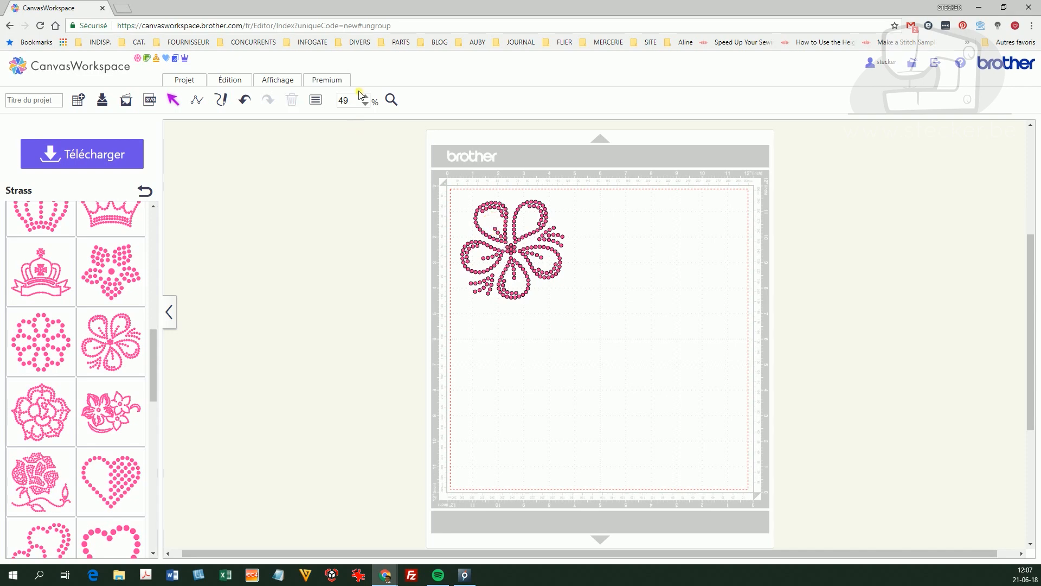
# - Insert two single rhinestones inside the flower's upper-left petal and one inside its left petal
pyautogui.click(330, 81)
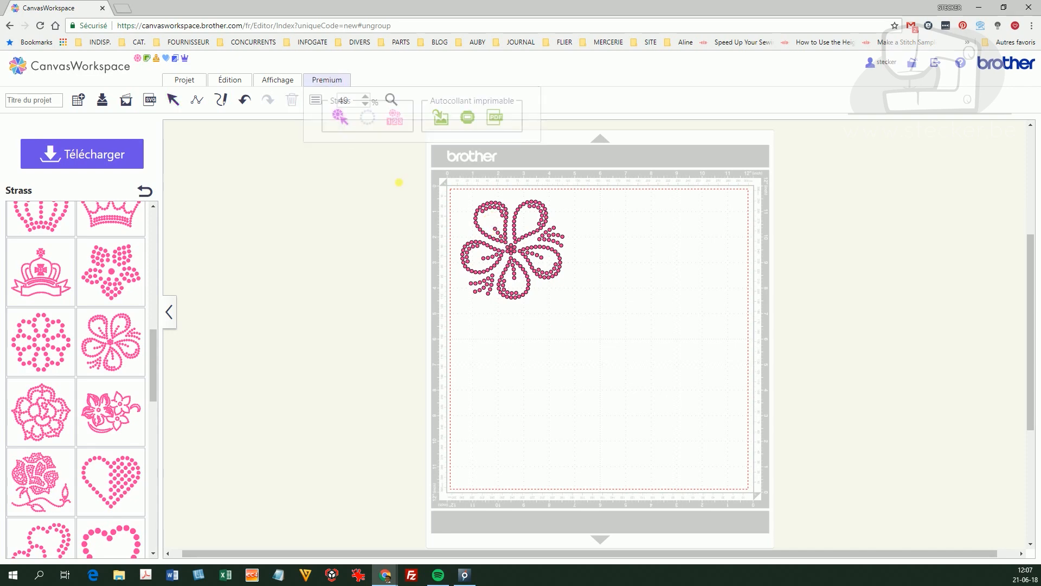
pyautogui.click(491, 227)
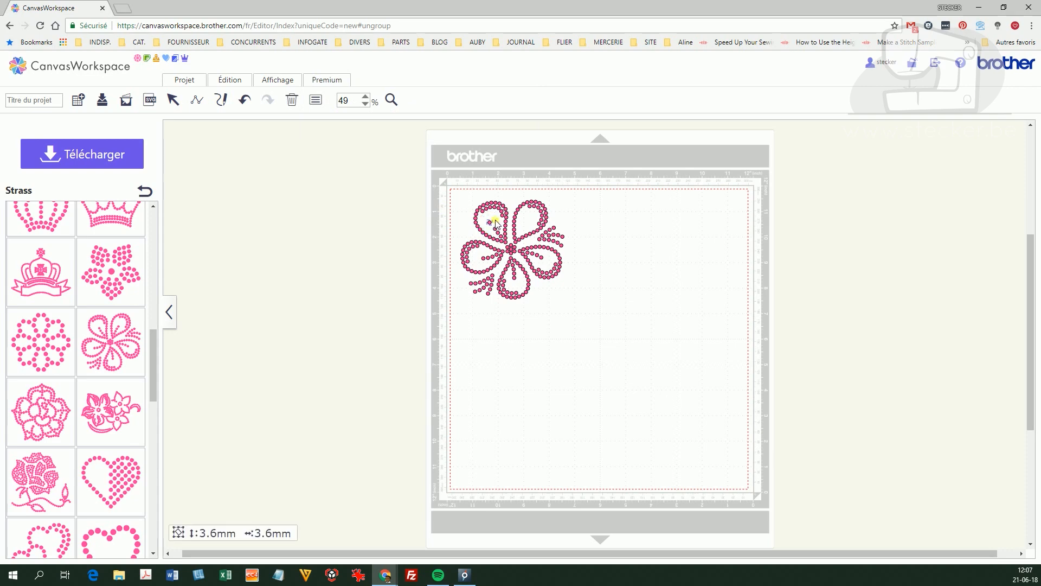
pyautogui.click(496, 221)
pyautogui.click(485, 256)
pyautogui.rightClick(544, 316)
pyautogui.click(617, 253)
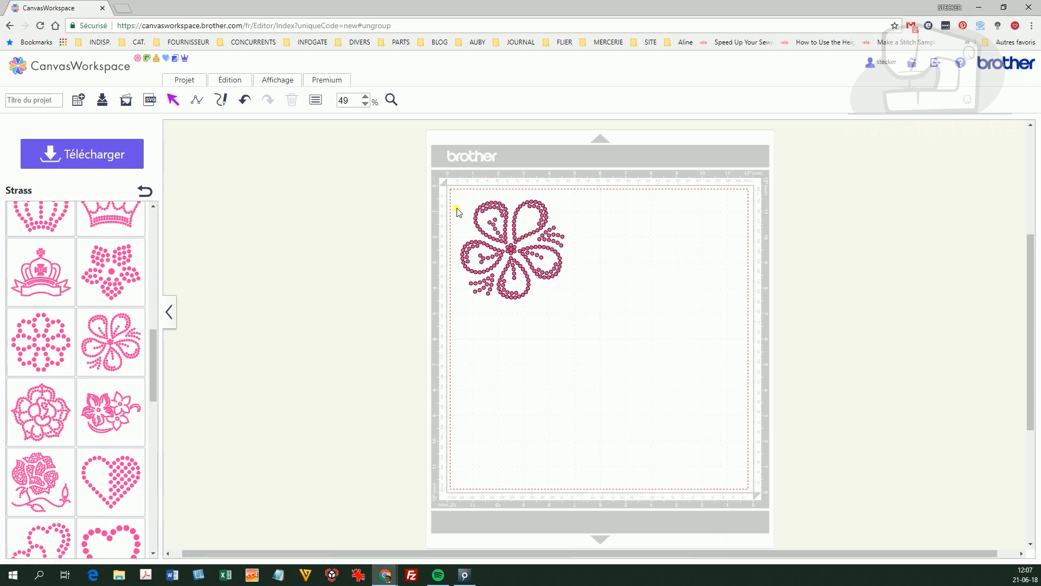
# - Undo the last rhinestone edit
pyautogui.click(327, 81)
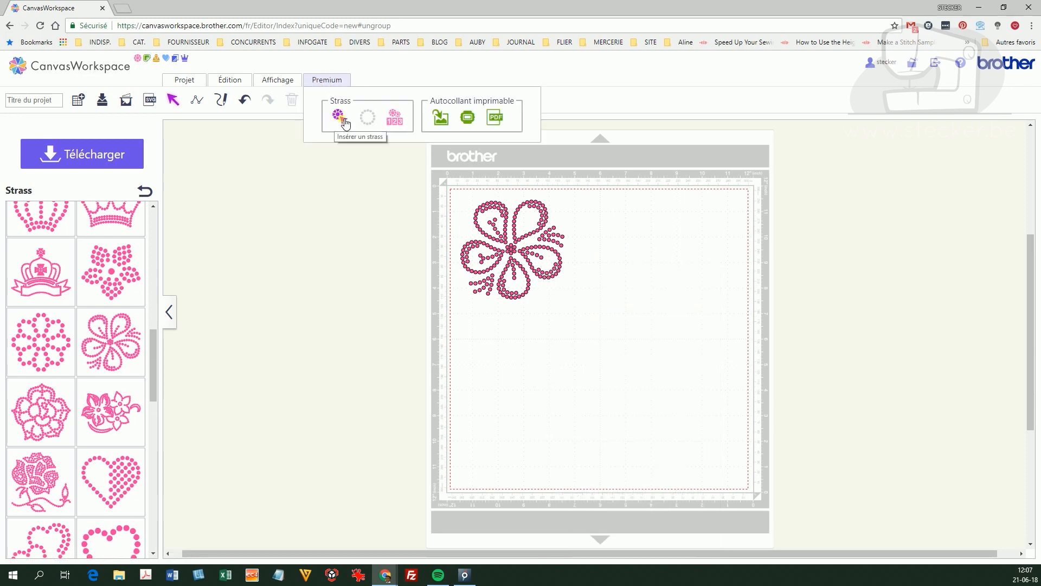
pyautogui.click(245, 101)
pyautogui.click(580, 342)
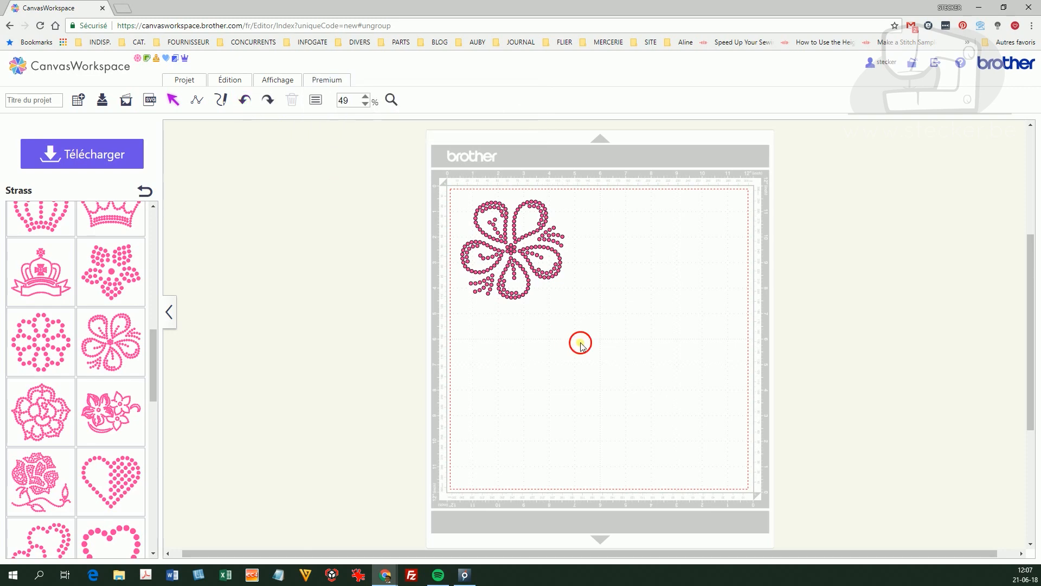
# - Group all the flower's rhinestones together and move the flower slightly up and left on the mat
pyautogui.moveTo(580, 343); pyautogui.dragTo(458, 185)
pyautogui.moveTo(615, 336); pyautogui.dragTo(432, 180)
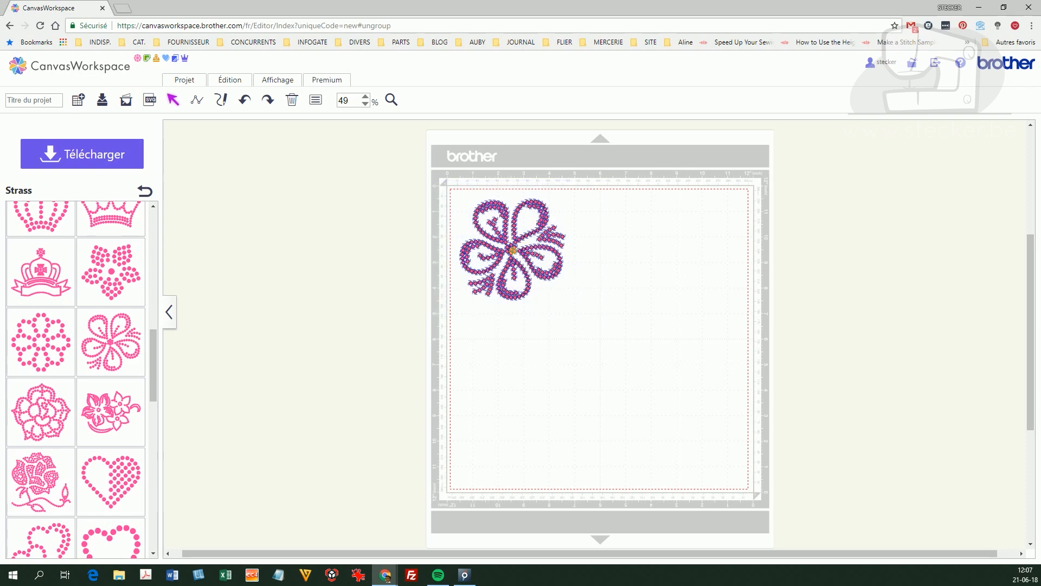
pyautogui.rightClick(513, 250)
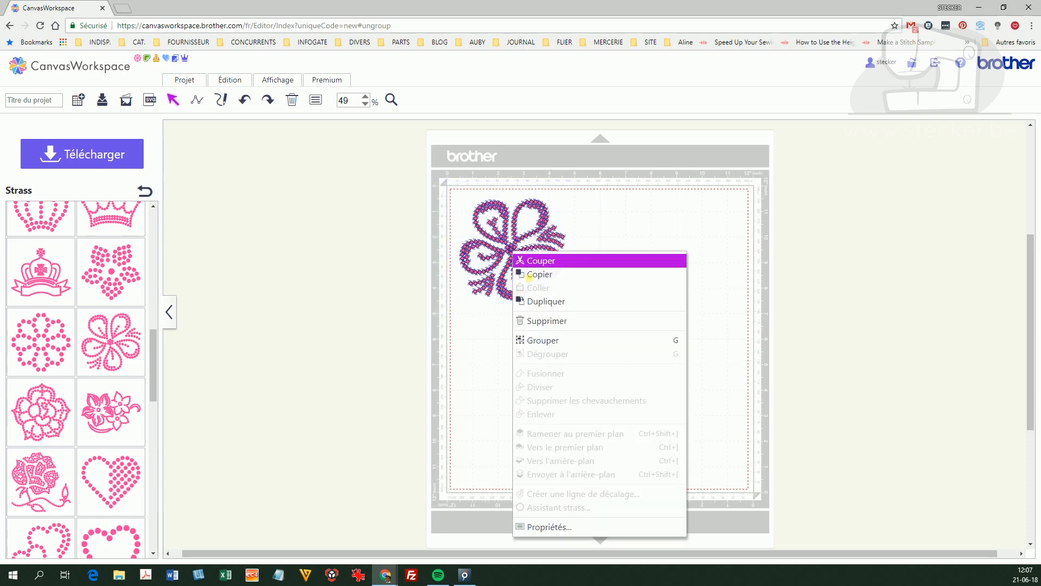
pyautogui.click(556, 340)
pyautogui.click(620, 353)
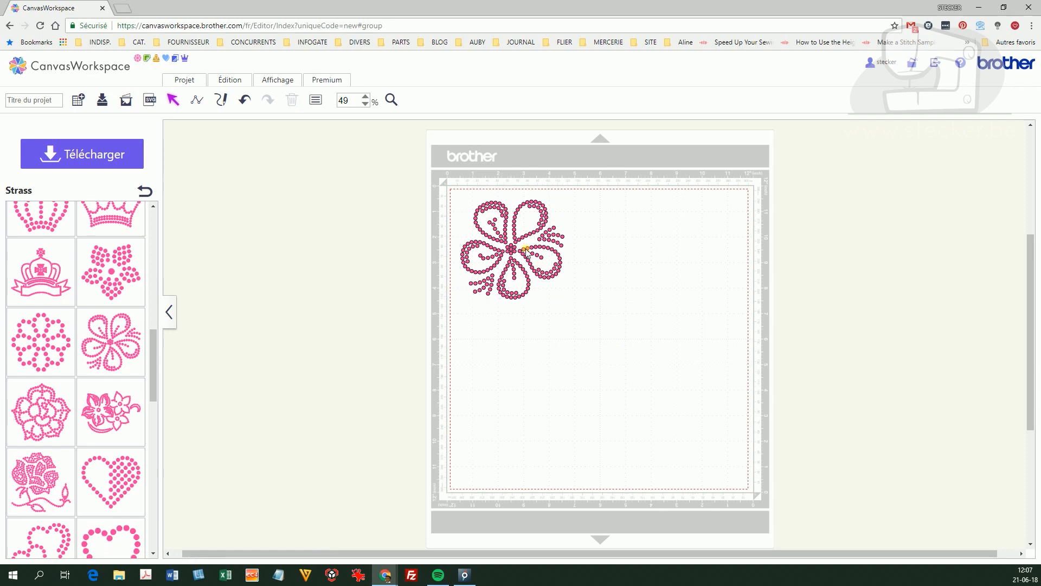
pyautogui.moveTo(517, 253)
pyautogui.mouseDown()
pyautogui.moveTo(551, 264)
pyautogui.moveTo(512, 247)
pyautogui.mouseUp()
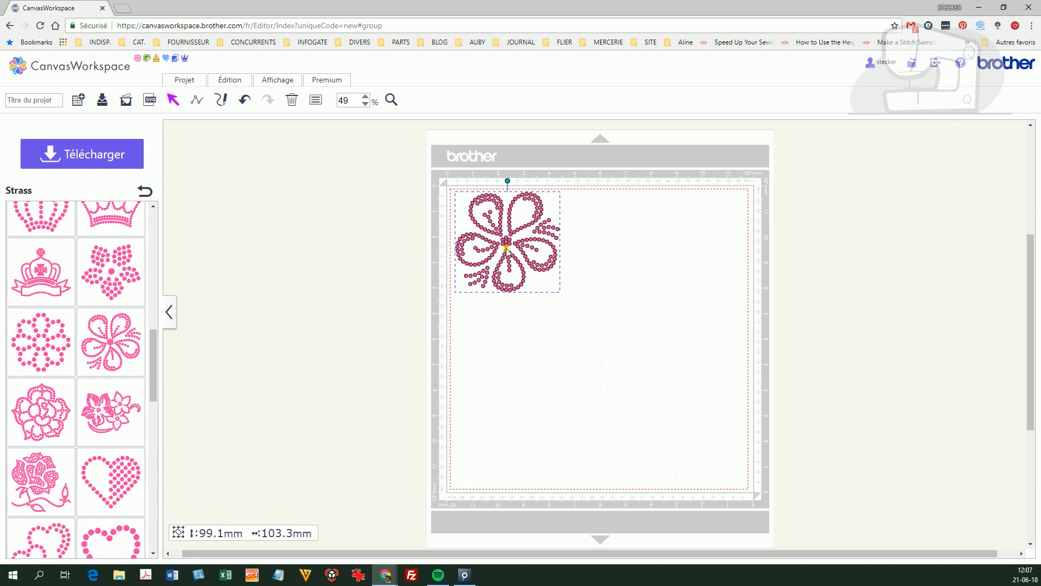
# - Delete the rhinestone flower from the mat and return from the Strass patterns to the list of pattern categories
pyautogui.press('Delete')
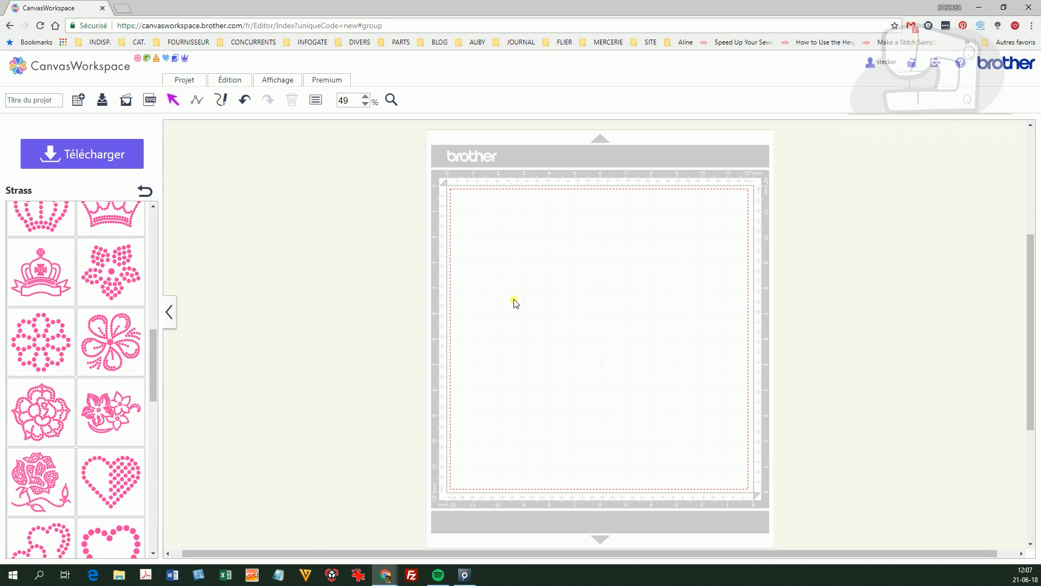
pyautogui.moveTo(153, 344); pyautogui.dragTo(154, 225)
pyautogui.click(145, 193)
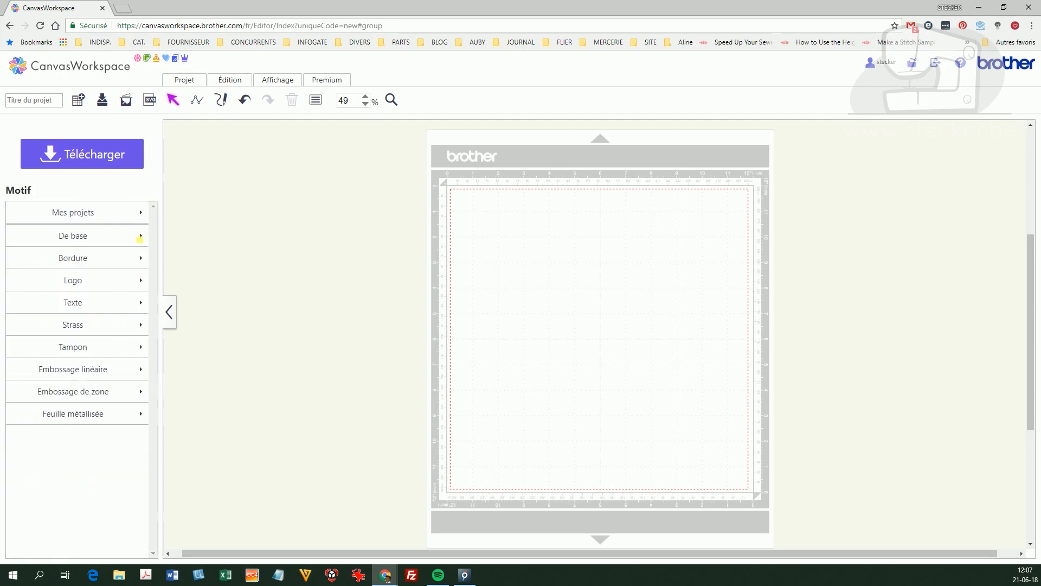
# - Insert the plain smooth-edged heart from the De base shapes and move it slightly down and right on the mat
pyautogui.click(122, 239)
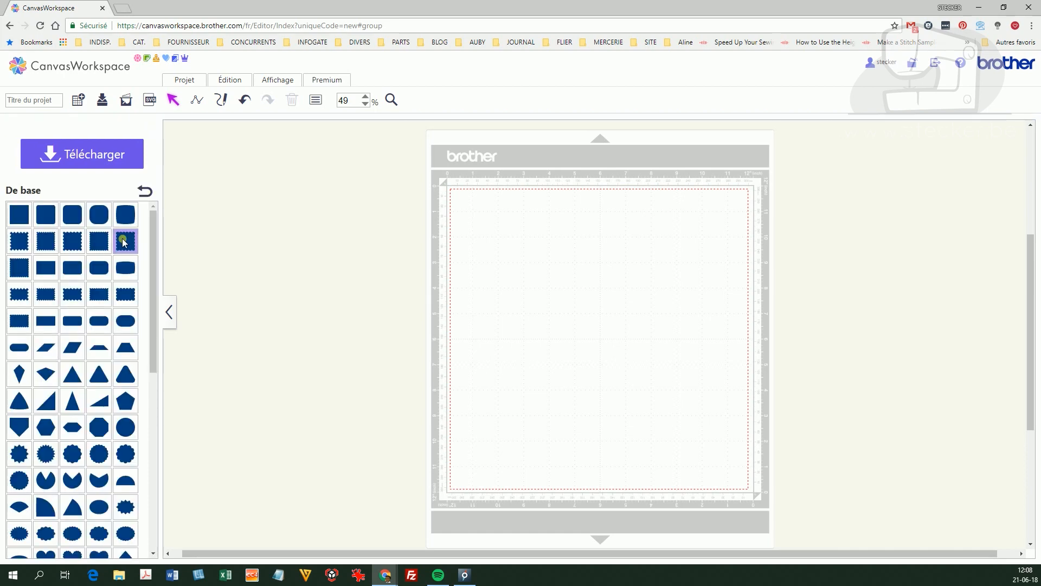
pyautogui.moveTo(153, 320); pyautogui.dragTo(155, 373)
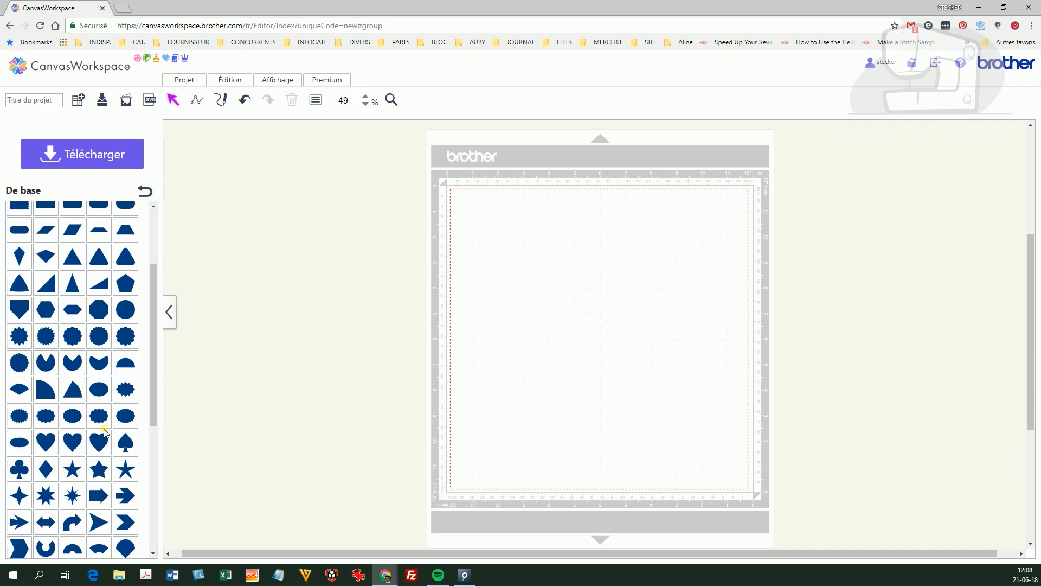
pyautogui.click(51, 449)
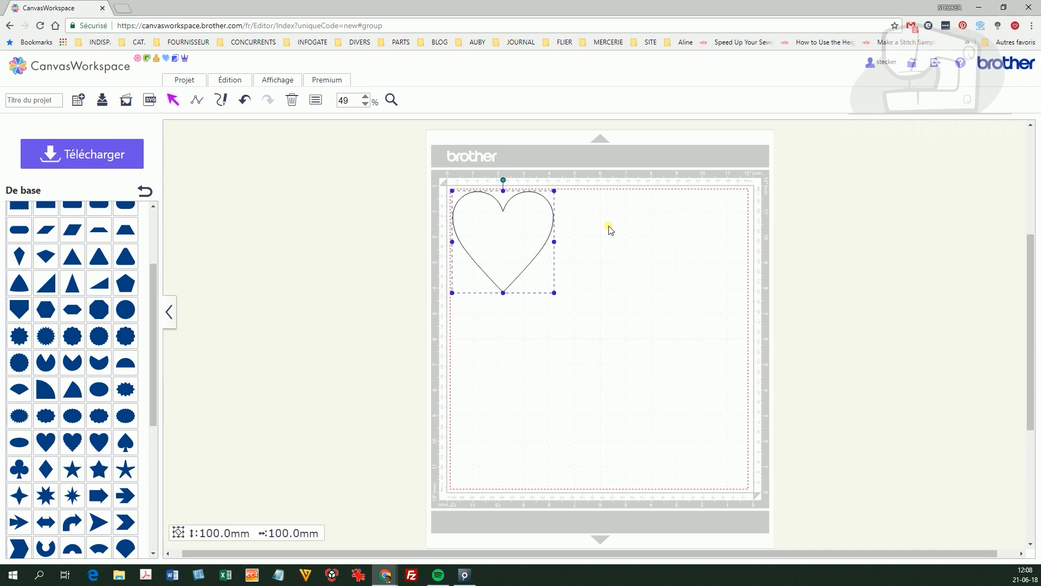
pyautogui.click(513, 254)
pyautogui.moveTo(515, 258); pyautogui.dragTo(532, 267)
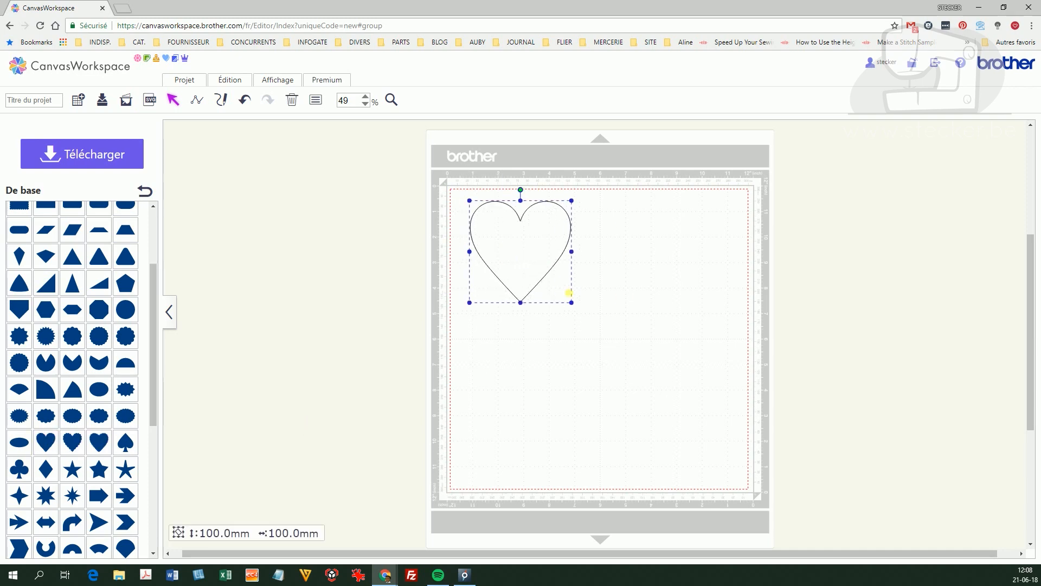
pyautogui.click(624, 275)
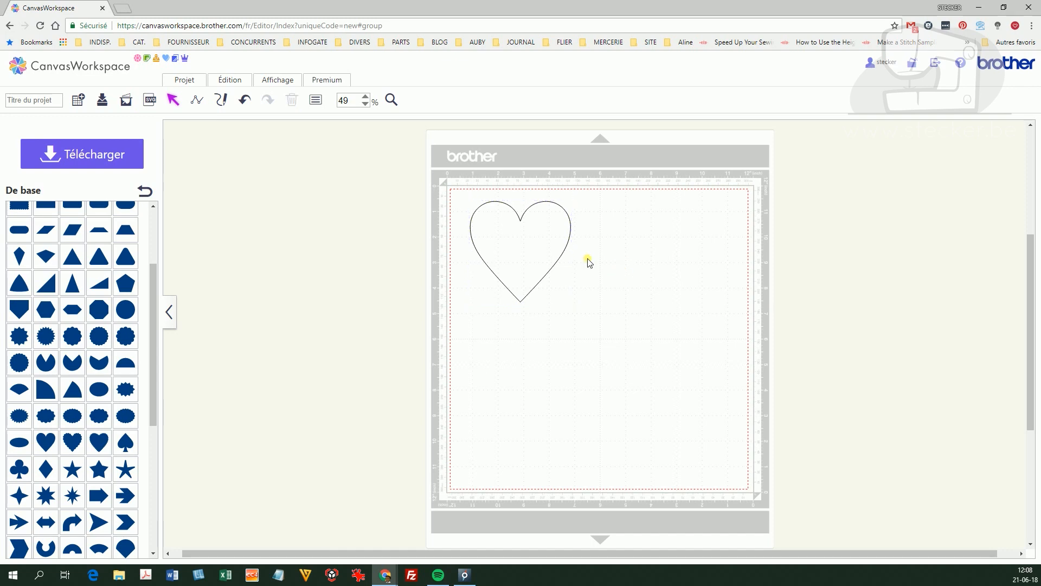
# - Convert the heart's outline to rhinestones with Assistant strass, using the Le long d'une ligne arrangement, SS6 stones and 1.0 mm spacing
pyautogui.click(530, 239)
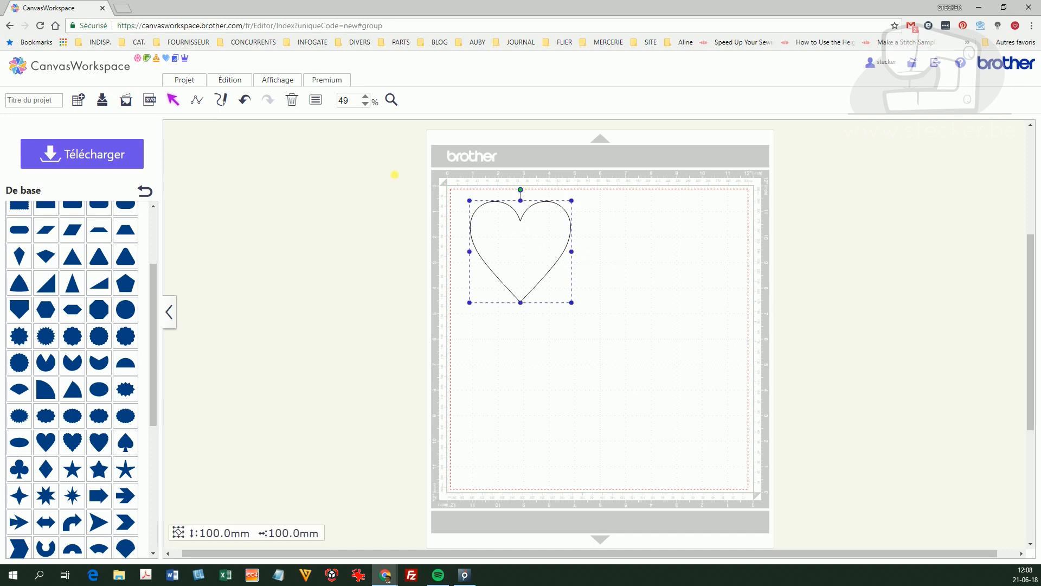
pyautogui.rightClick(518, 230)
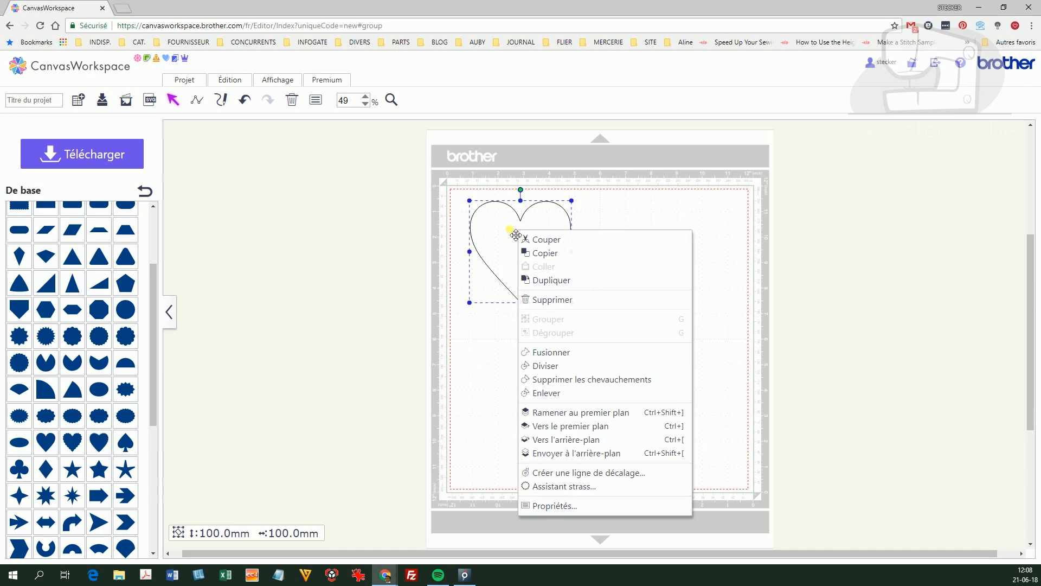
pyautogui.click(575, 486)
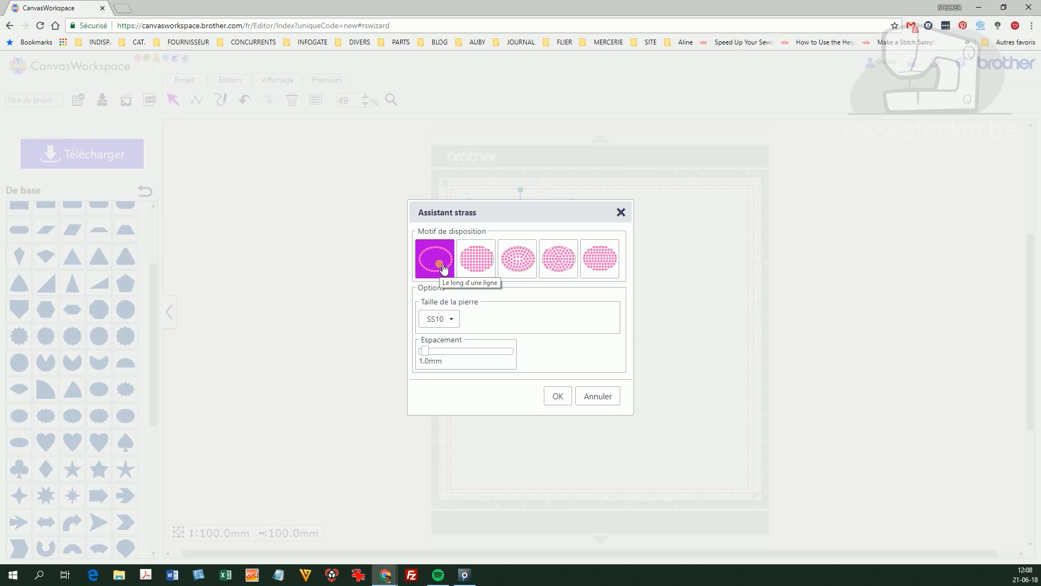
pyautogui.click(443, 320)
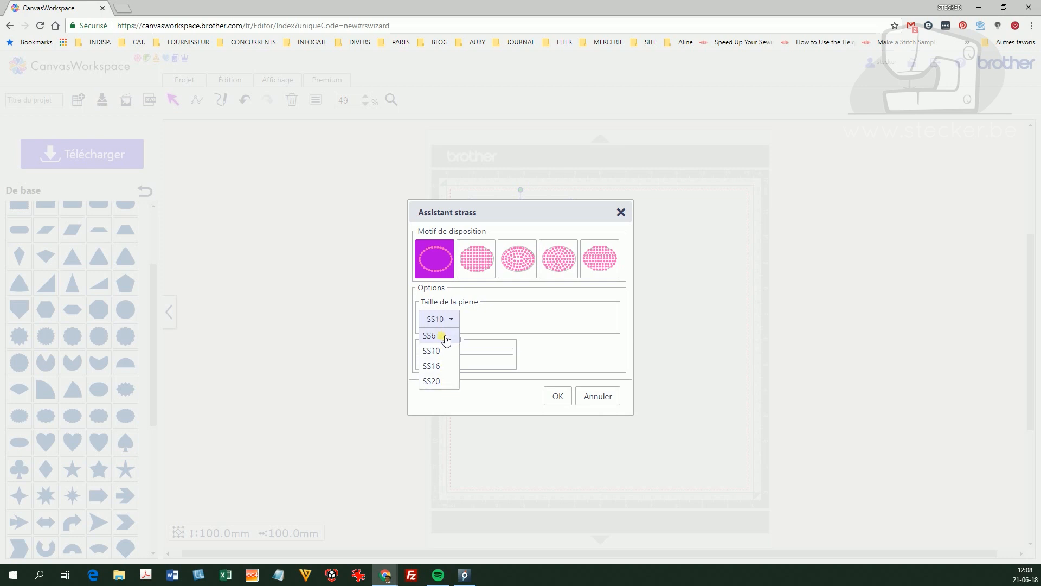
pyautogui.click(445, 336)
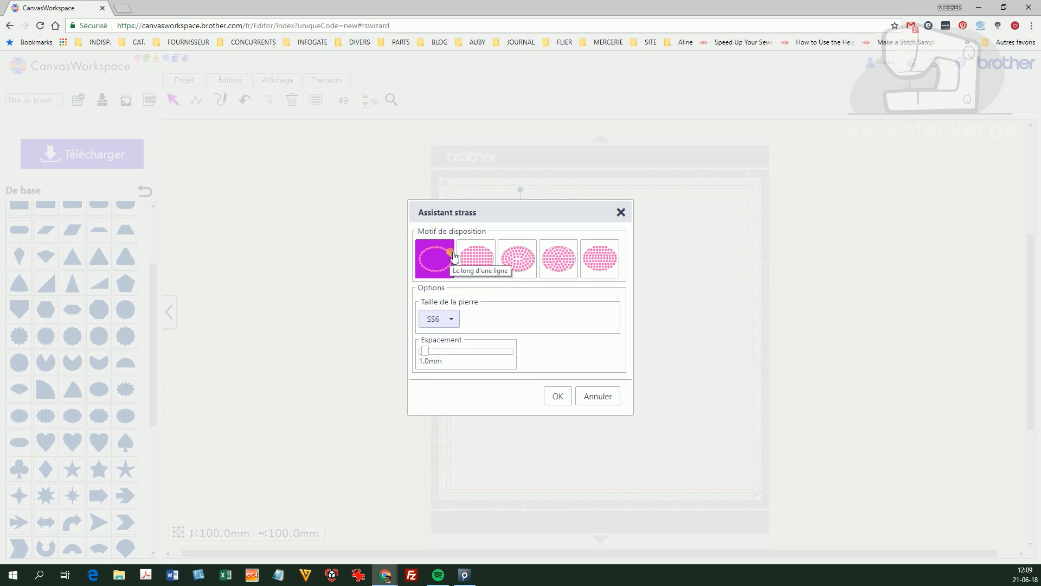
pyautogui.click(553, 399)
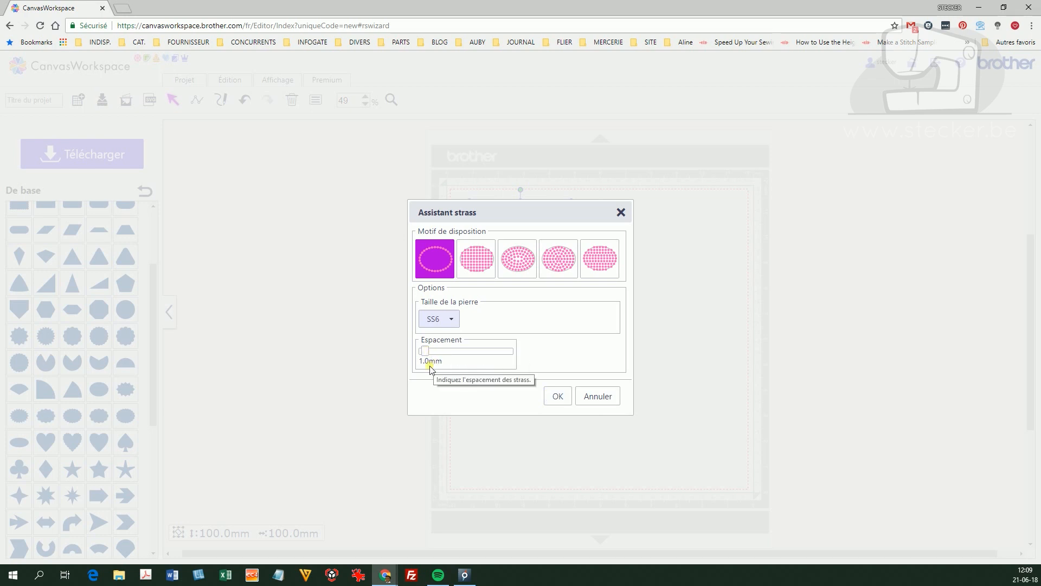
pyautogui.click(556, 397)
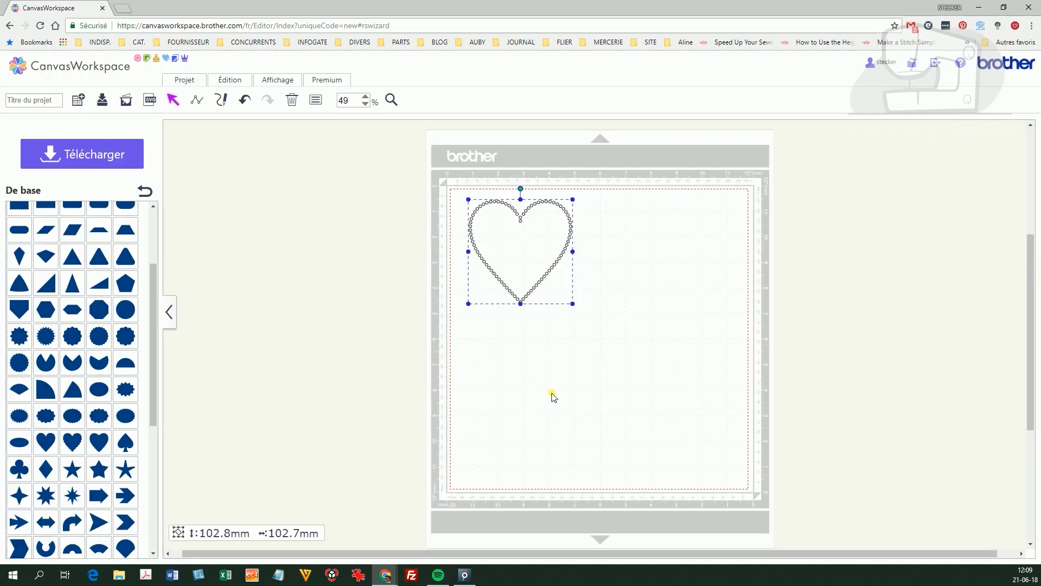
# - Move the rhinestone heart slightly down and right on the mat
pyautogui.click(600, 372)
pyautogui.click(551, 260)
pyautogui.moveTo(558, 269); pyautogui.dragTo(560, 270)
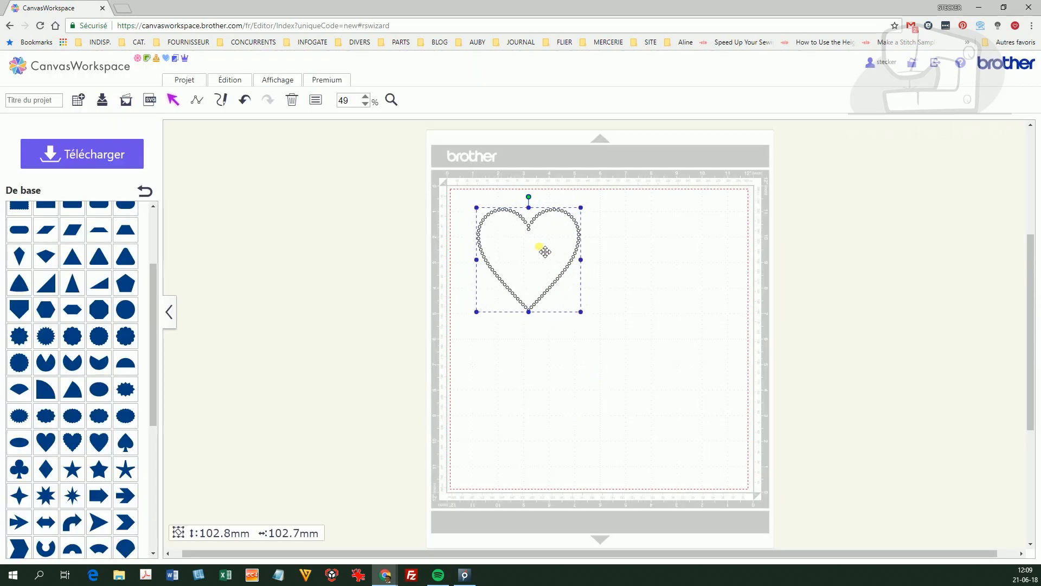
pyautogui.click(622, 277)
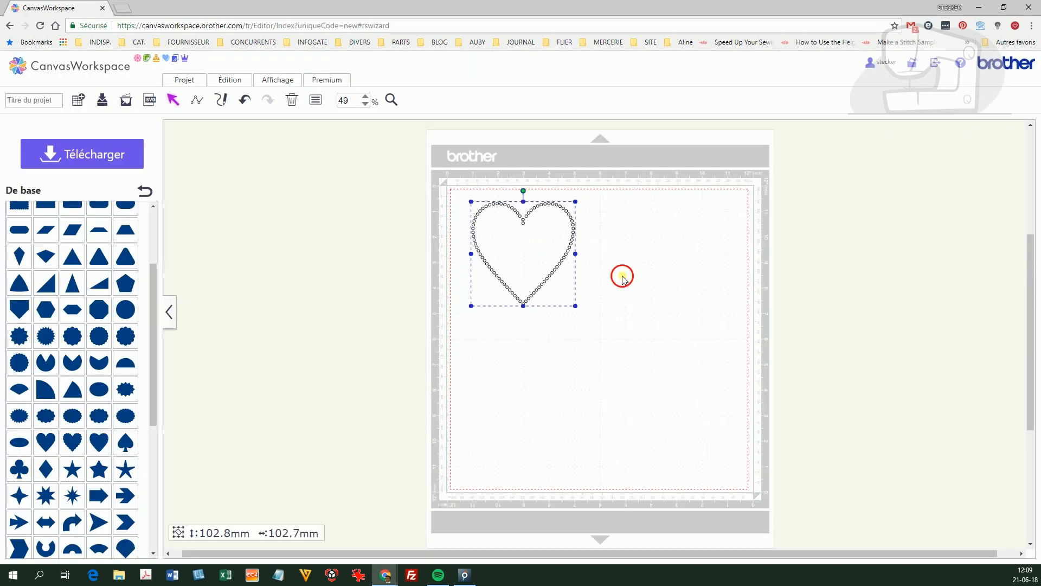
# - Fill the heart with SS6 rhinestones in the circular arrangement, using 1.0 mm circular line spacing, 6 Étapes and an increased angle
pyautogui.click(557, 249)
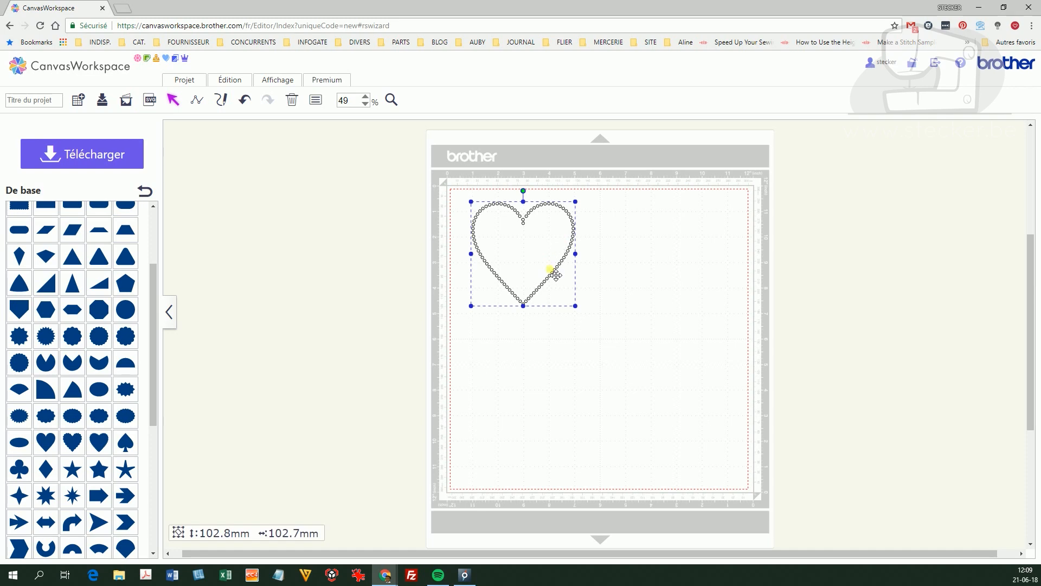
pyautogui.click(327, 82)
pyautogui.click(367, 116)
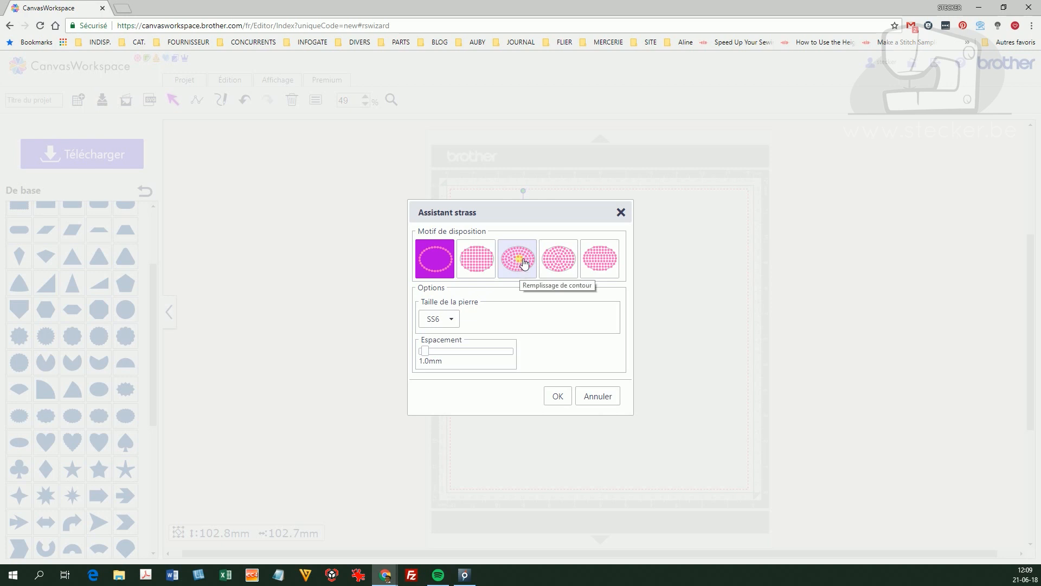
pyautogui.click(556, 262)
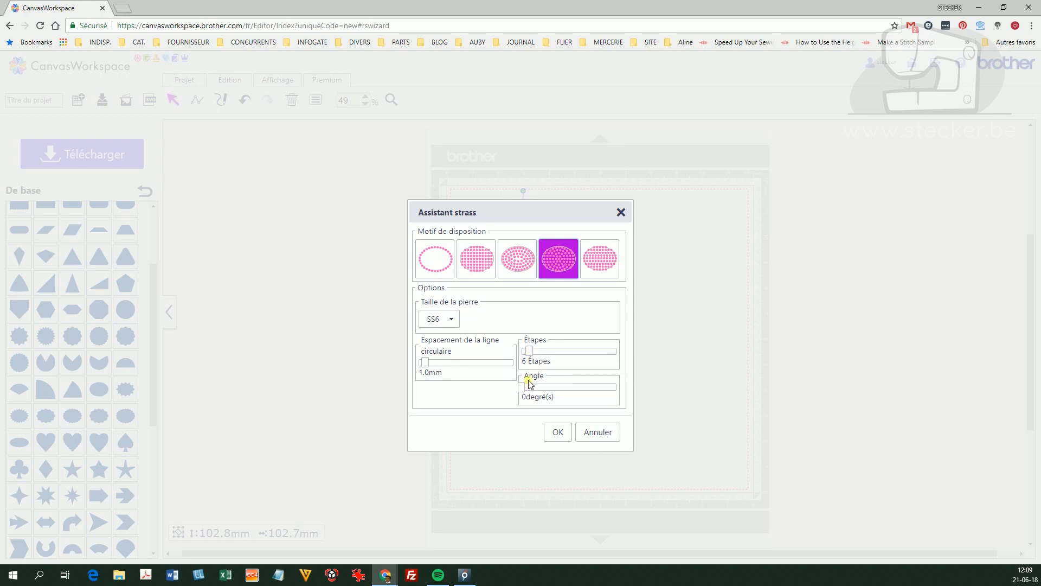
pyautogui.moveTo(524, 386); pyautogui.dragTo(545, 386)
pyautogui.click(564, 434)
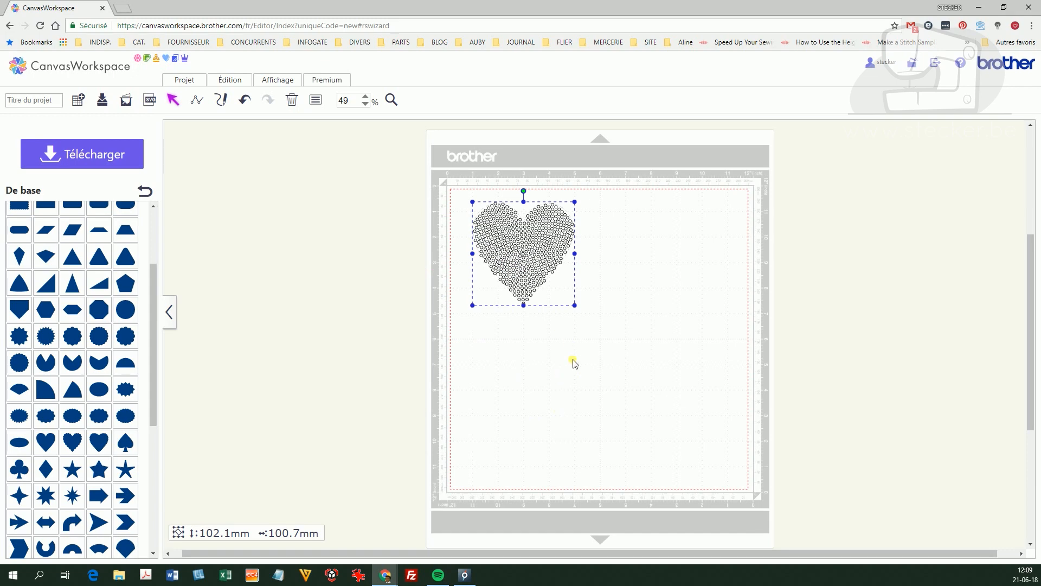
# - Enlarge the filled rhinestone heart to about 161 mm in height and width, and check the project's number of rhinestones
pyautogui.moveTo(577, 309); pyautogui.dragTo(634, 388)
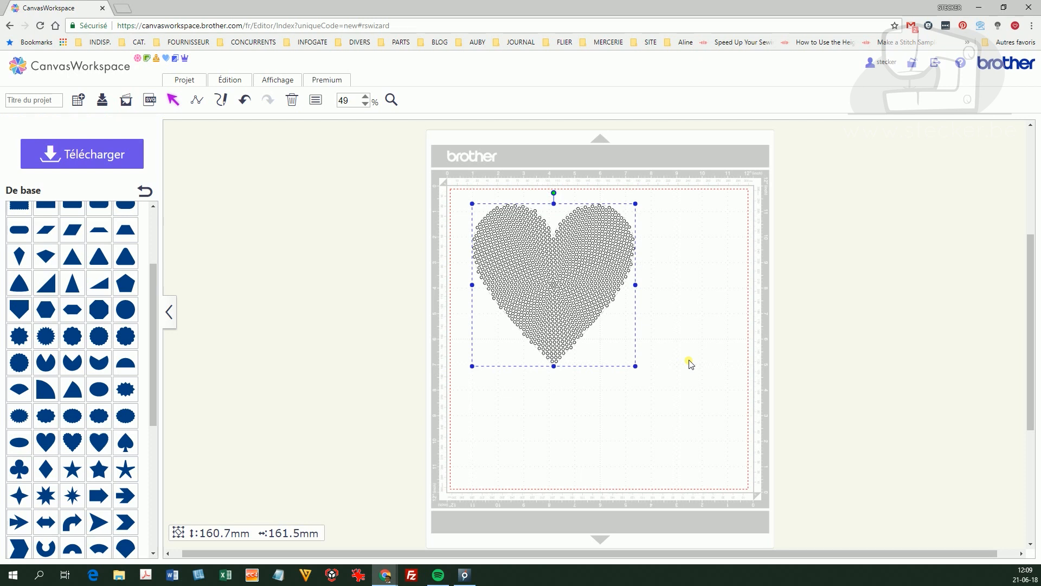
pyautogui.click(323, 80)
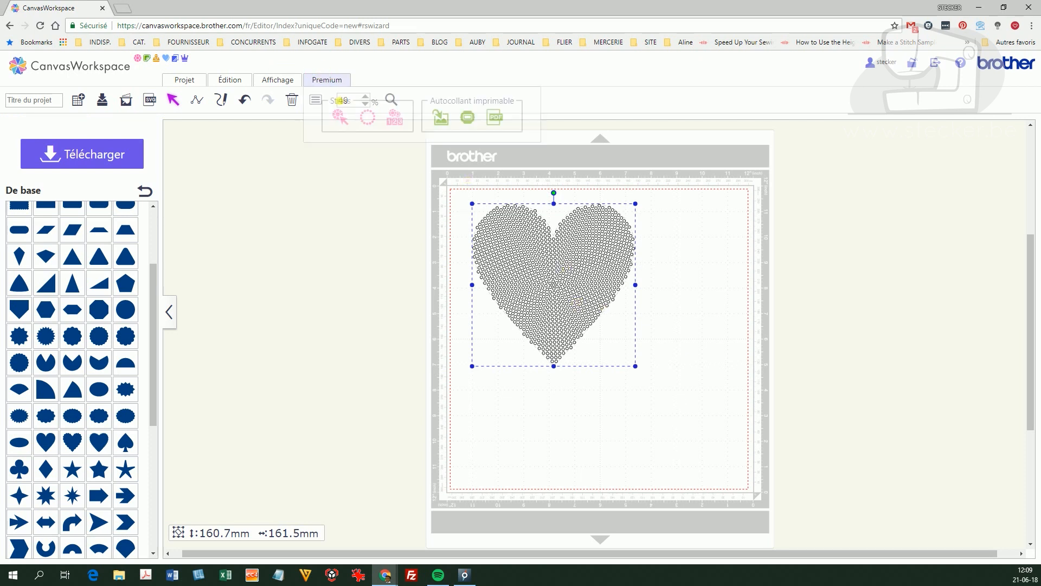
pyautogui.click(402, 124)
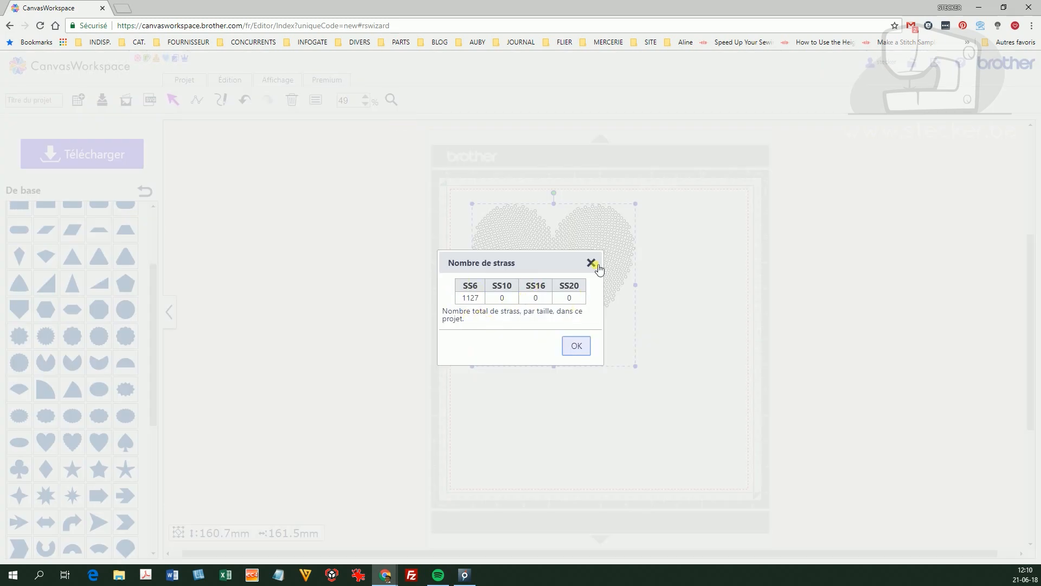
pyautogui.click(579, 346)
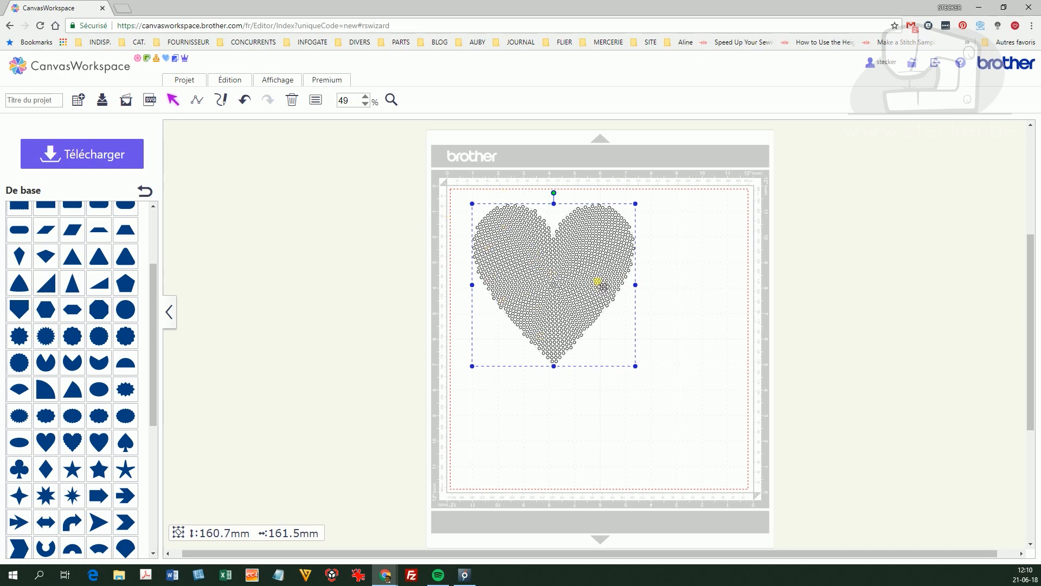
# - Ungroup the filled heart and delete its continuous outline, keeping only the rhinestones
pyautogui.rightClick(598, 269)
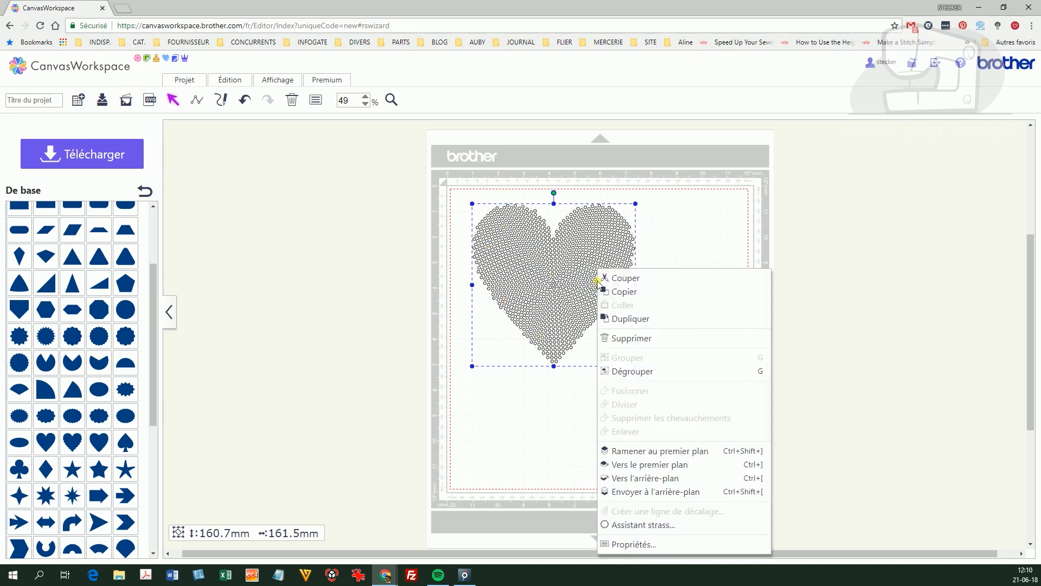
pyautogui.click(629, 373)
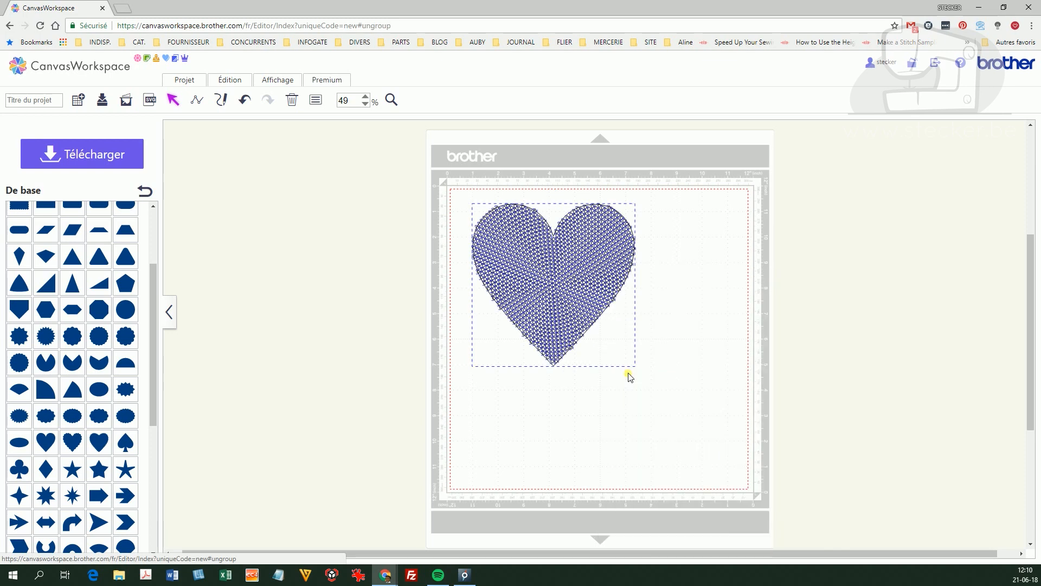
pyautogui.click(673, 321)
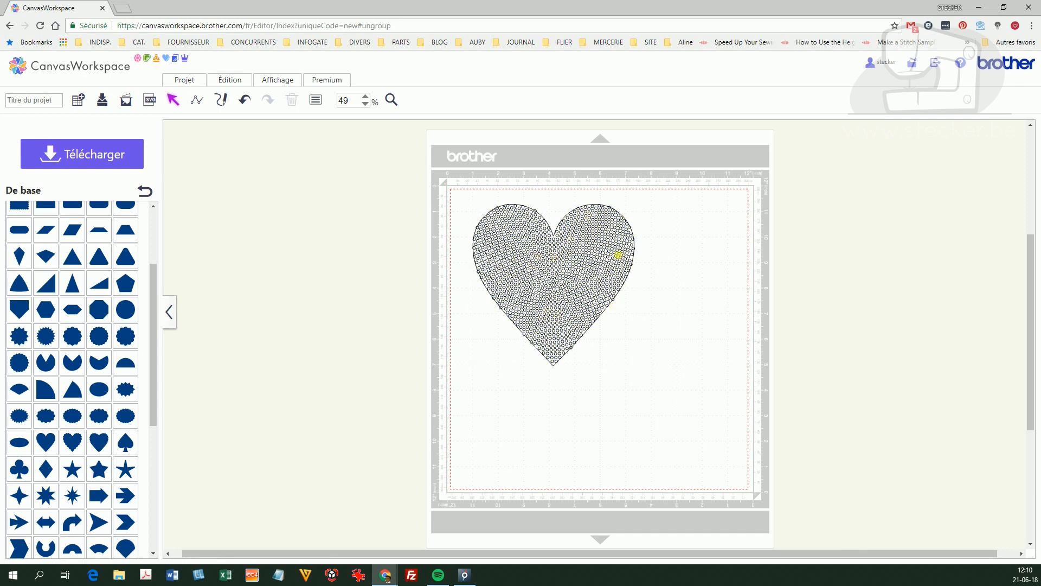
pyautogui.click(558, 371)
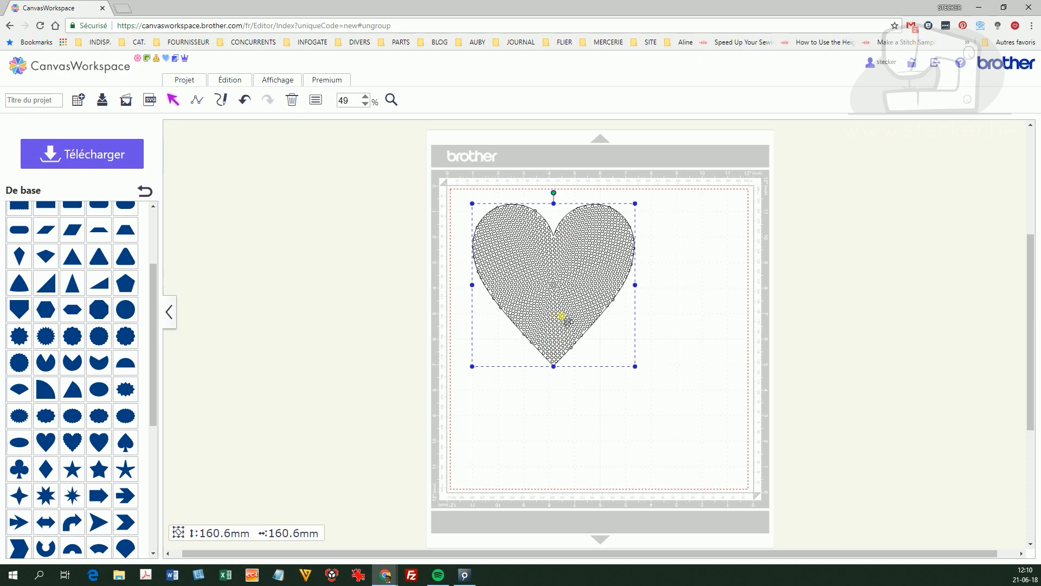
pyautogui.click(562, 318)
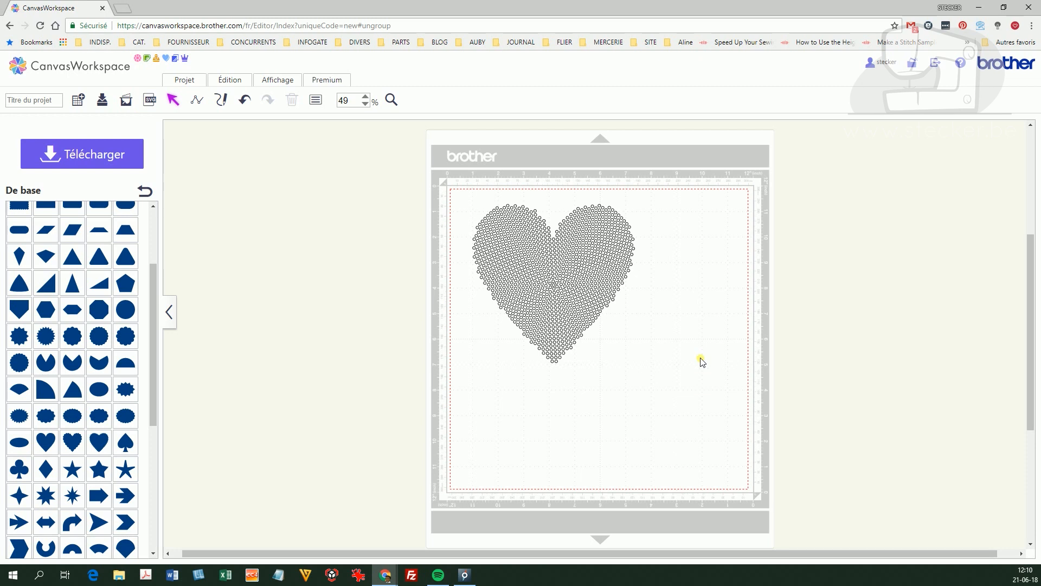
# - Insert the four-leaf clover from the Feuille métallisée patterns at about 38 mm in size, below the rhinestone heart
pyautogui.click(145, 192)
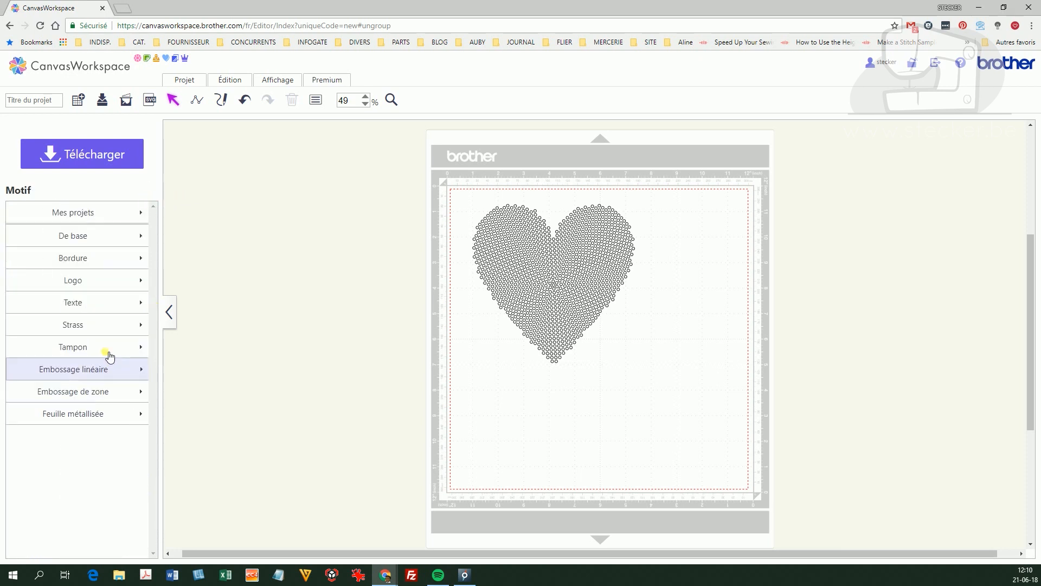
pyautogui.click(96, 414)
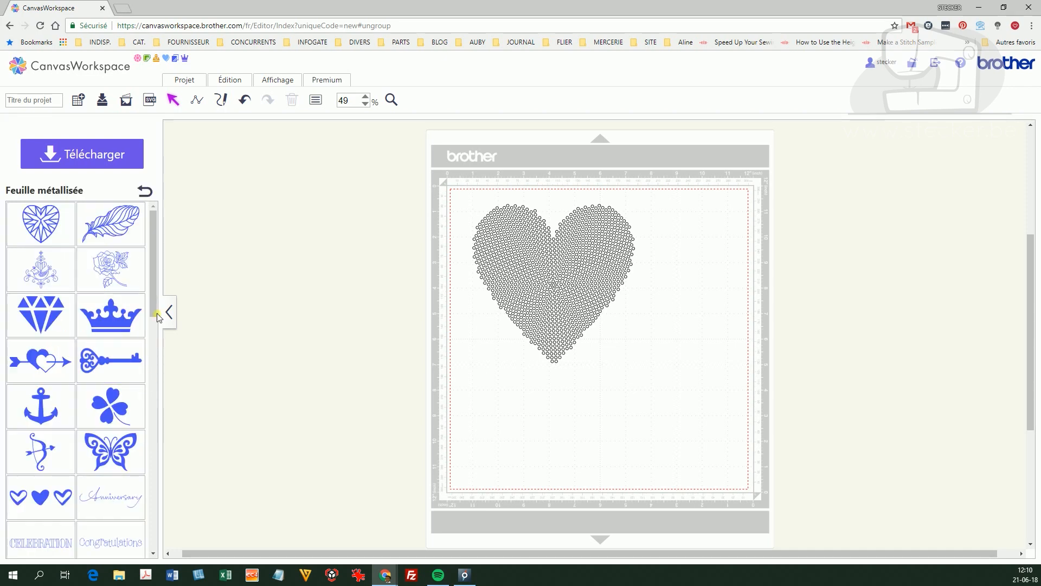
pyautogui.moveTo(153, 267); pyautogui.dragTo(151, 310)
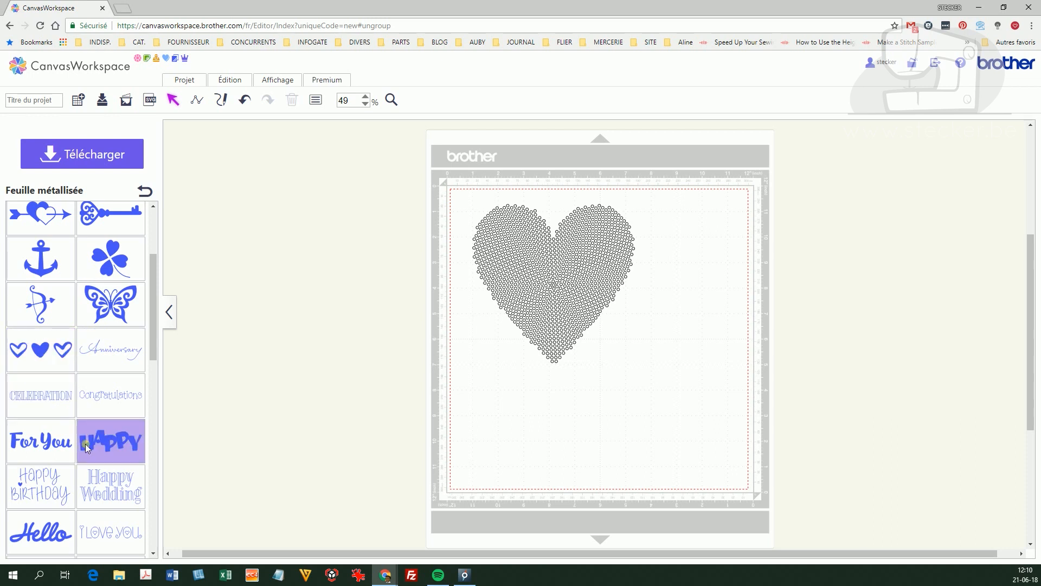
pyautogui.moveTo(106, 261); pyautogui.dragTo(512, 460)
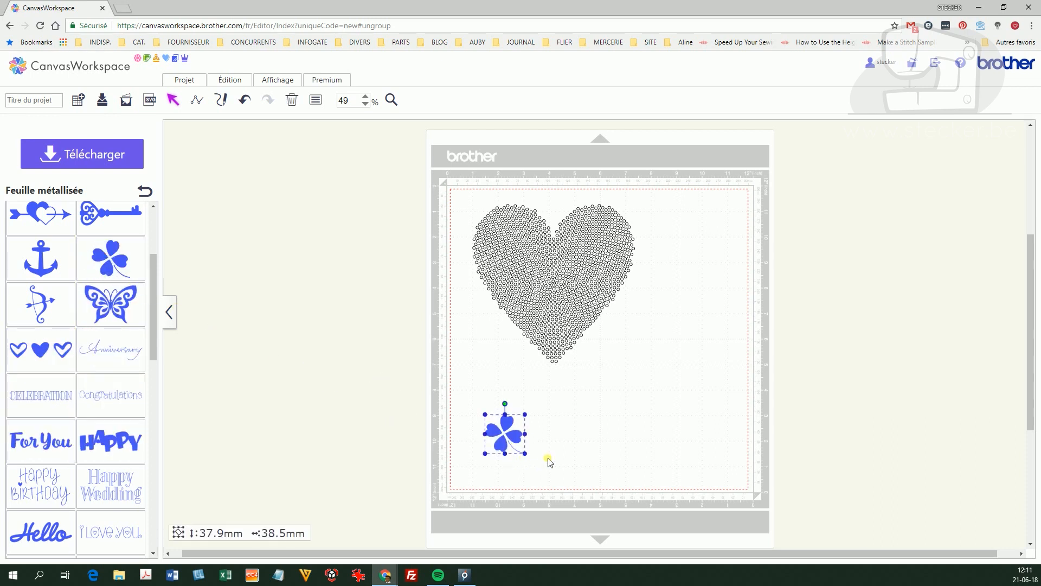
# - Convert the four-leaf clover to an outline of SS6 rhinestones with 1.0 mm spacing using the rhinestone assistant
pyautogui.click(329, 80)
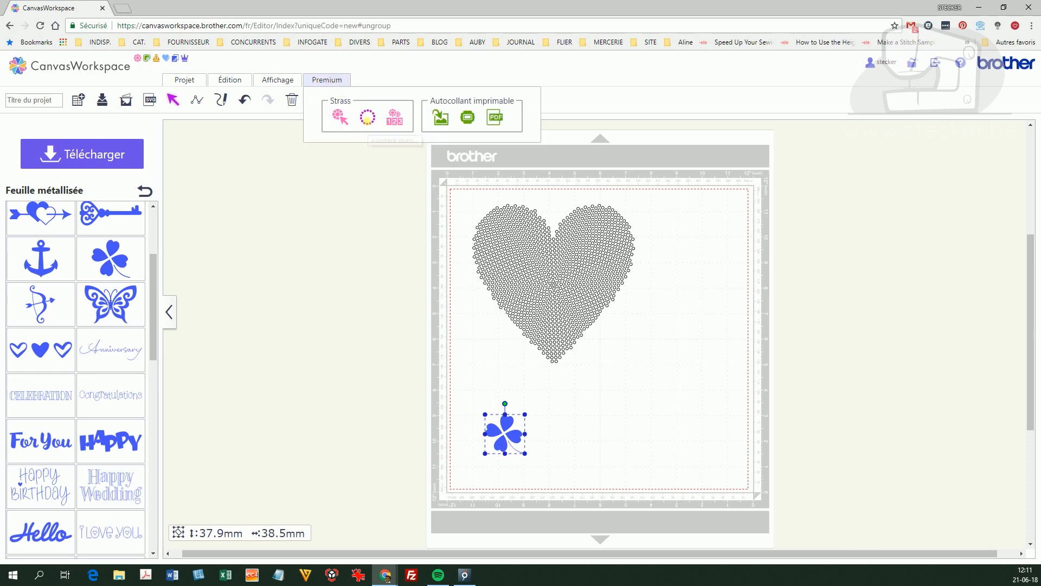
pyautogui.click(370, 123)
pyautogui.click(450, 239)
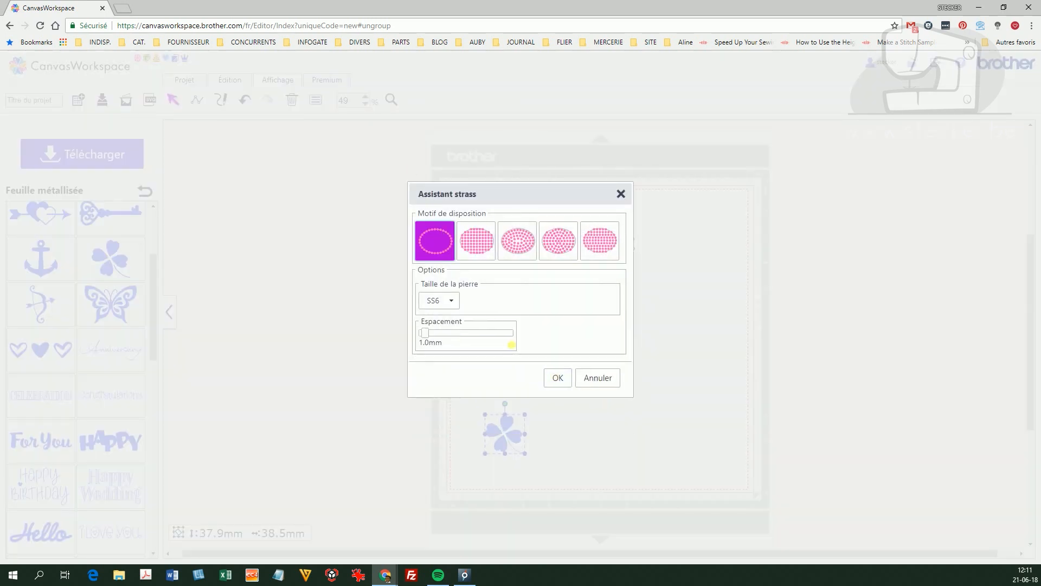
pyautogui.click(564, 382)
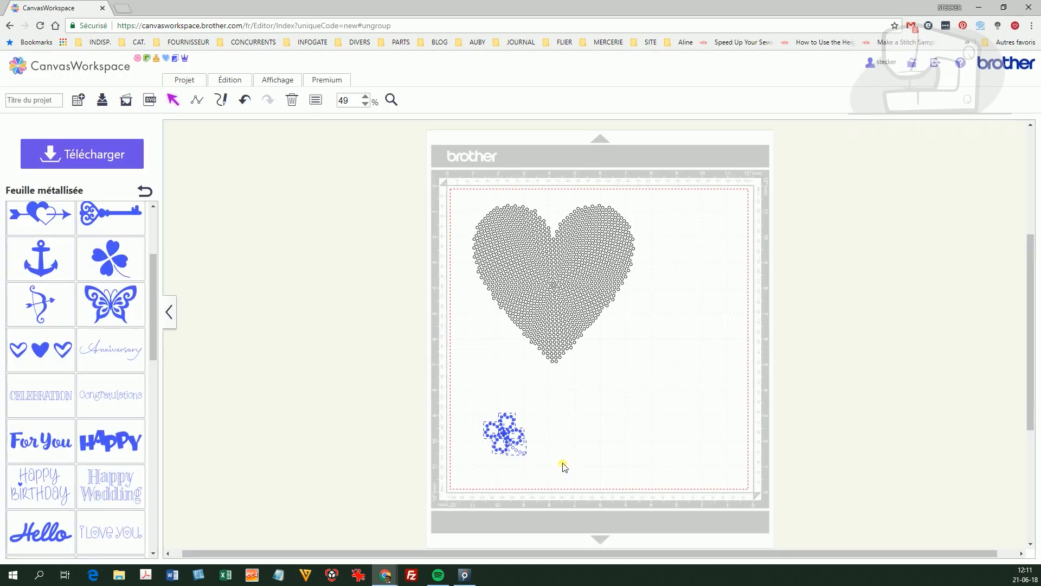
# - Select all of the clover's rhinestones to view the available actions, and try moving an individual stone in its outline
pyautogui.click(563, 467)
pyautogui.moveTo(467, 409); pyautogui.dragTo(545, 472)
pyautogui.rightClick(502, 441)
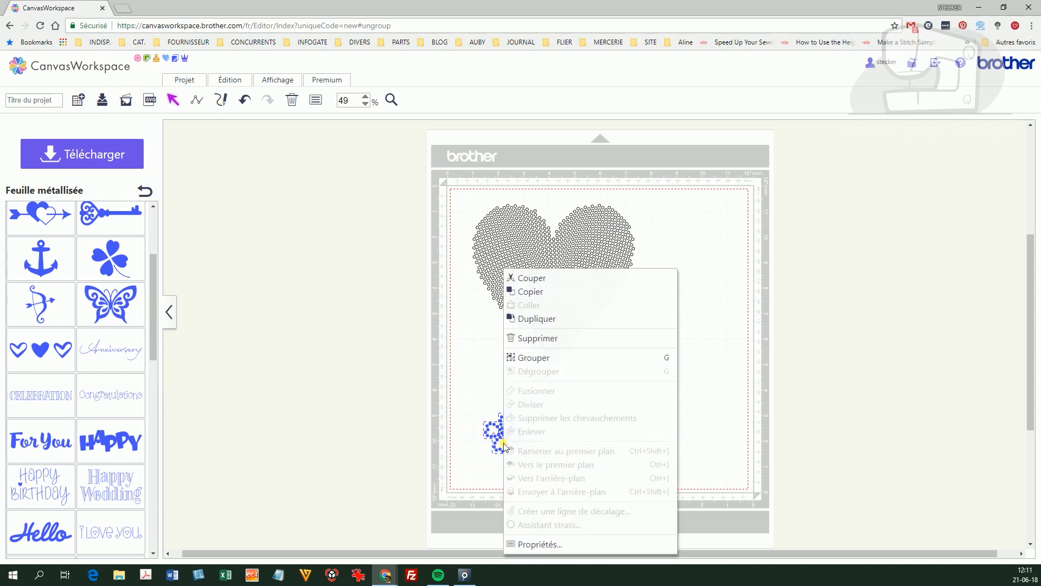
pyautogui.click(490, 428)
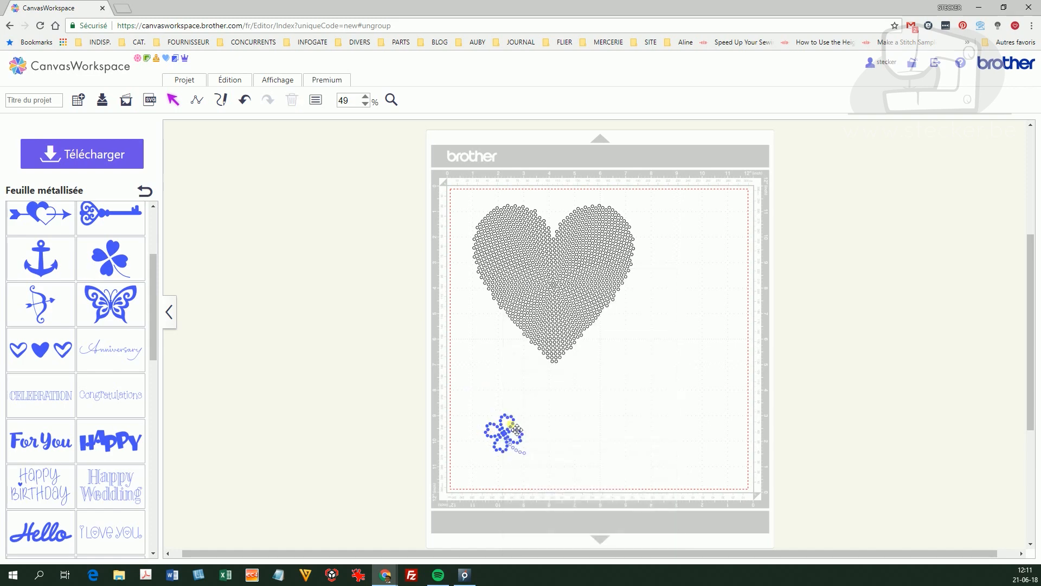
pyautogui.moveTo(515, 428); pyautogui.dragTo(491, 437)
# - Delete all of the clover's rhinestones below the heart and return to the Motif category list
pyautogui.moveTo(458, 397); pyautogui.dragTo(550, 461)
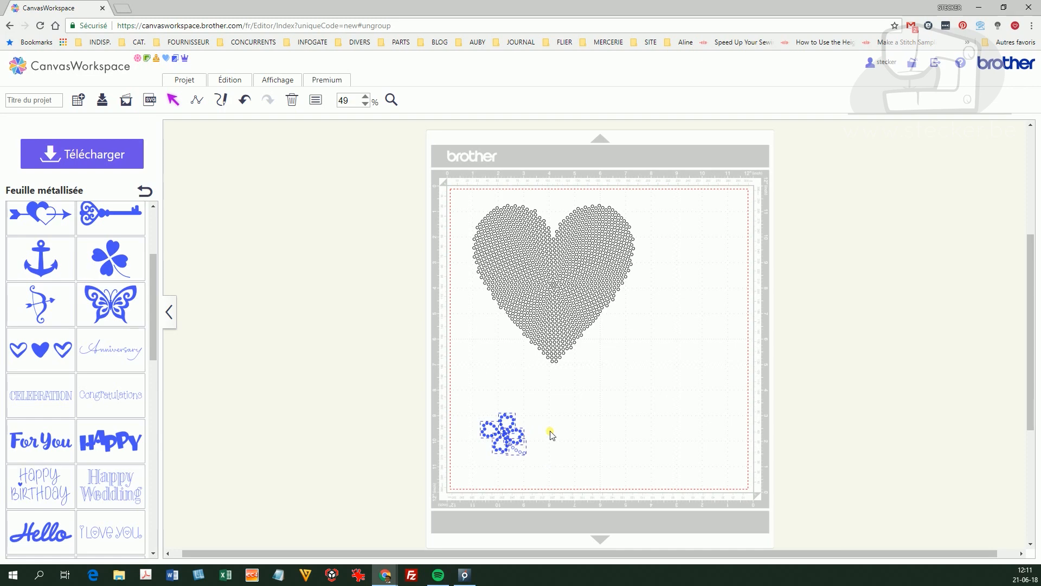
pyautogui.press('Delete')
pyautogui.click(152, 311)
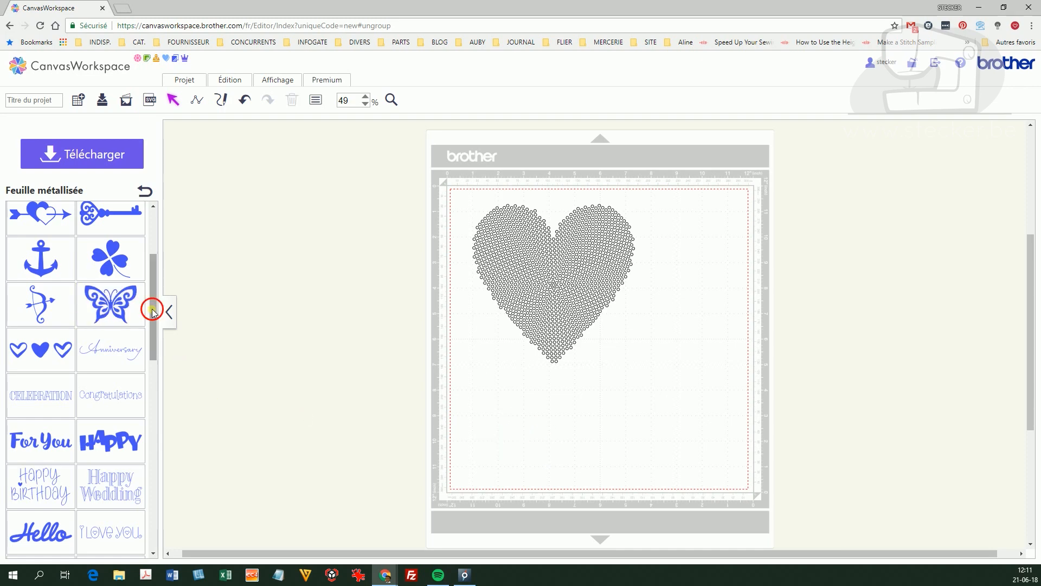
pyautogui.moveTo(152, 311); pyautogui.dragTo(163, 390)
pyautogui.click(151, 190)
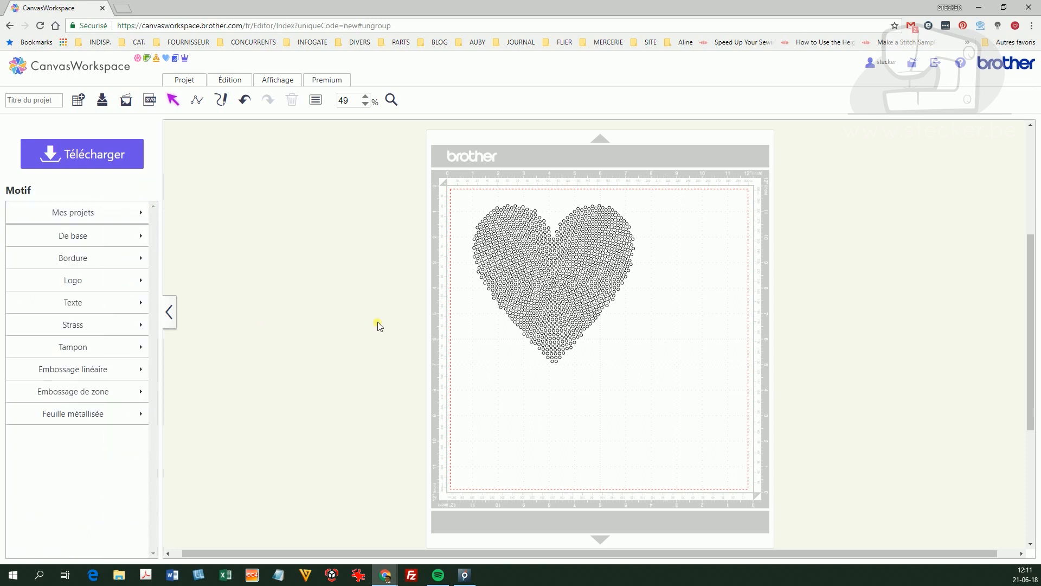
# - Select all the rhinestones of the filled heart
pyautogui.moveTo(636, 421); pyautogui.dragTo(471, 195)
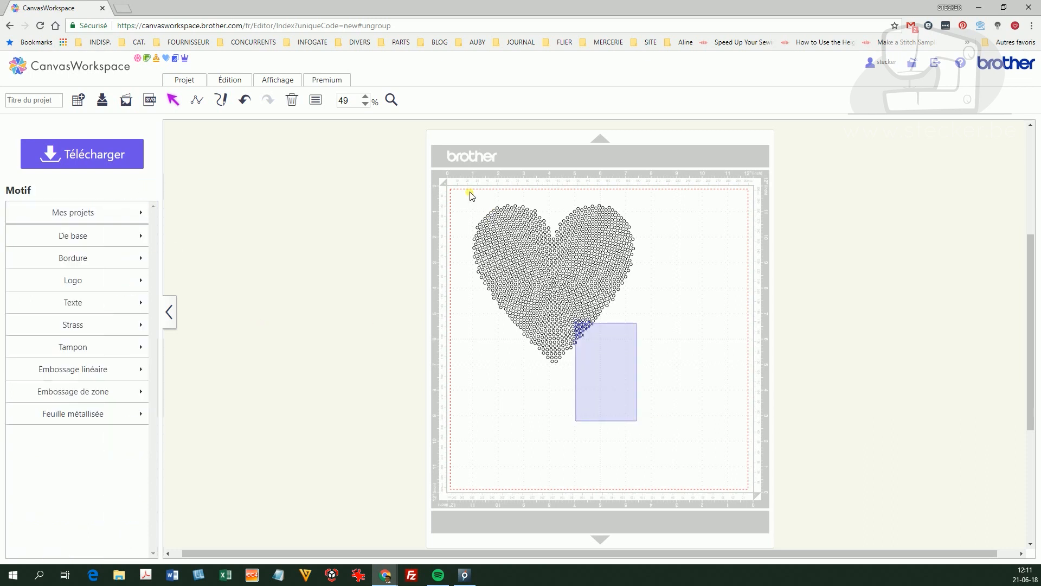
pyautogui.click(631, 402)
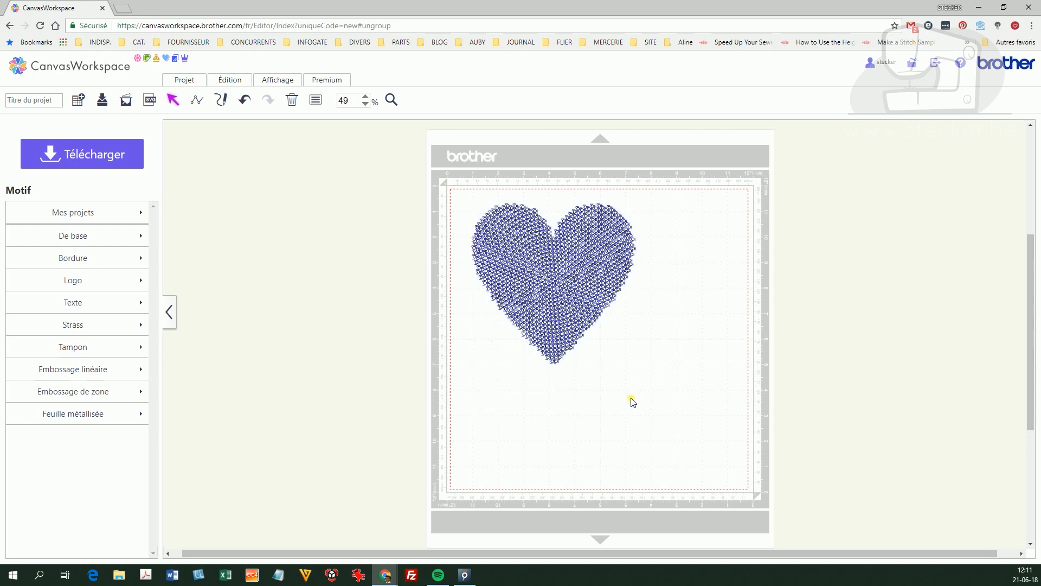